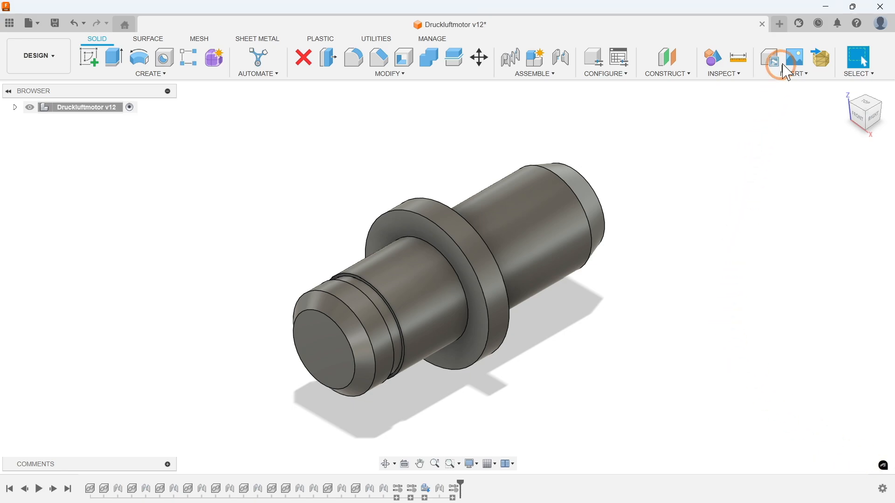
- Create a new design and insert drawing.png from the computer as a canvas on the XZ plane
click(780, 24)
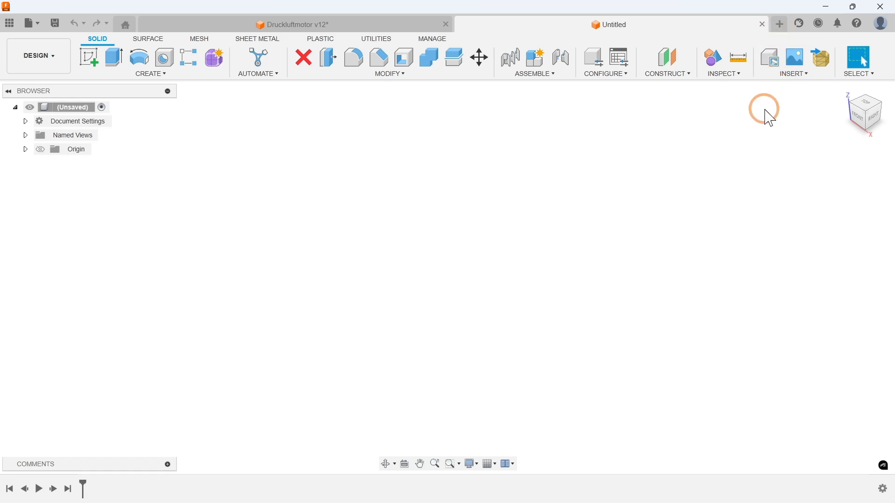
click(794, 73)
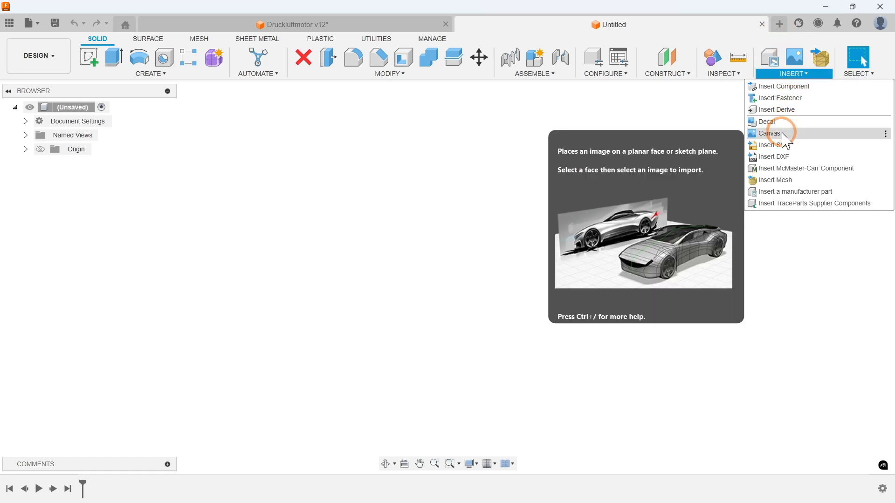
click(783, 136)
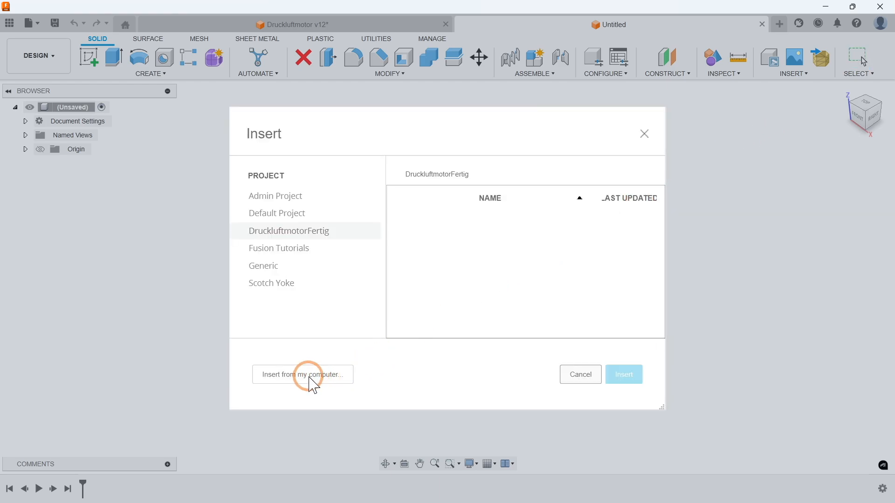
click(310, 377)
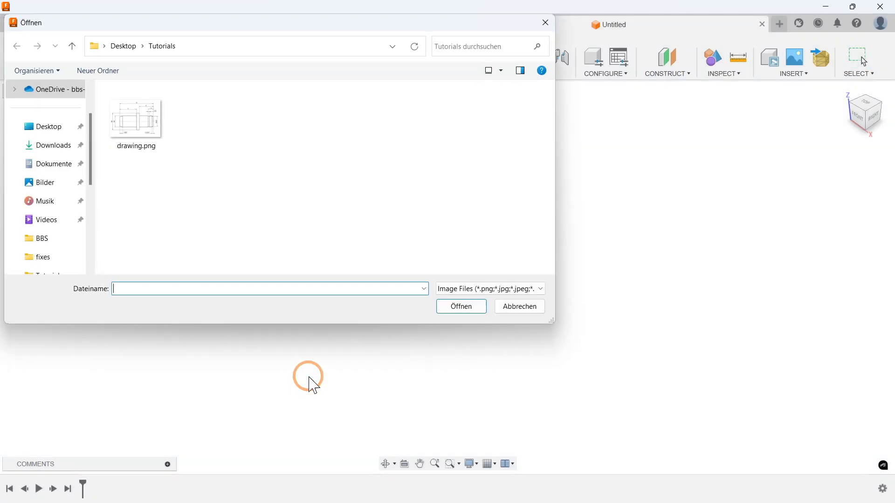
double_click(135, 122)
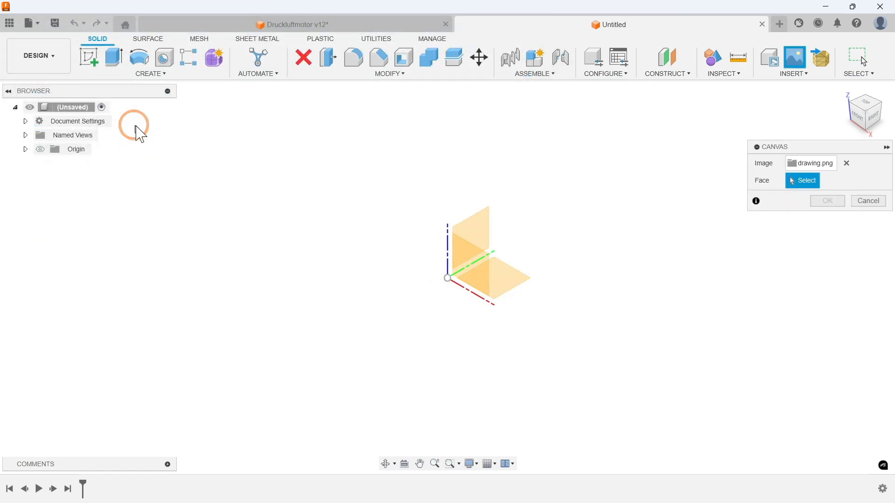
click(482, 263)
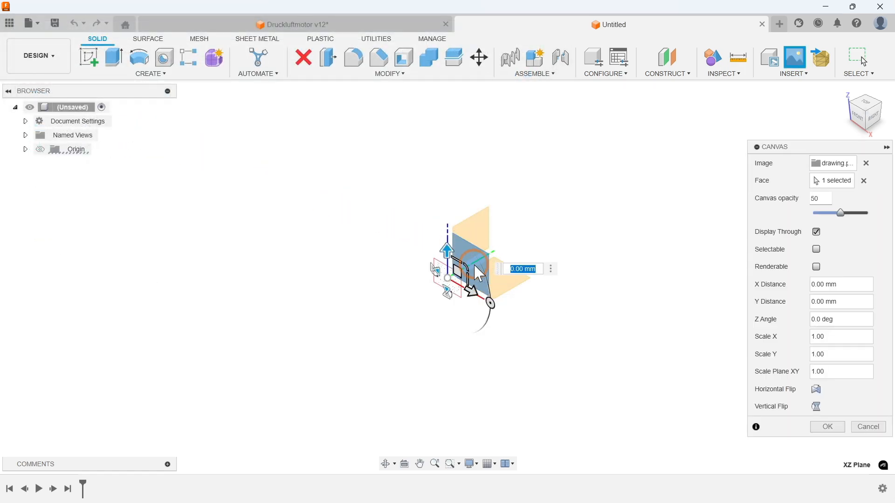
- Mirror the canvas left to right so the drawing's text reads correctly, and finish inserting it
click(859, 119)
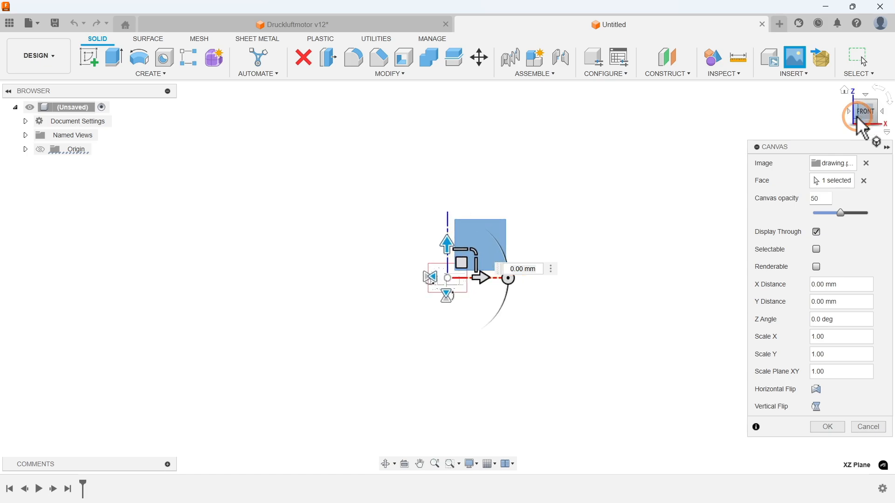
scroll(448, 270, up, 5)
scroll(424, 308, up, 2)
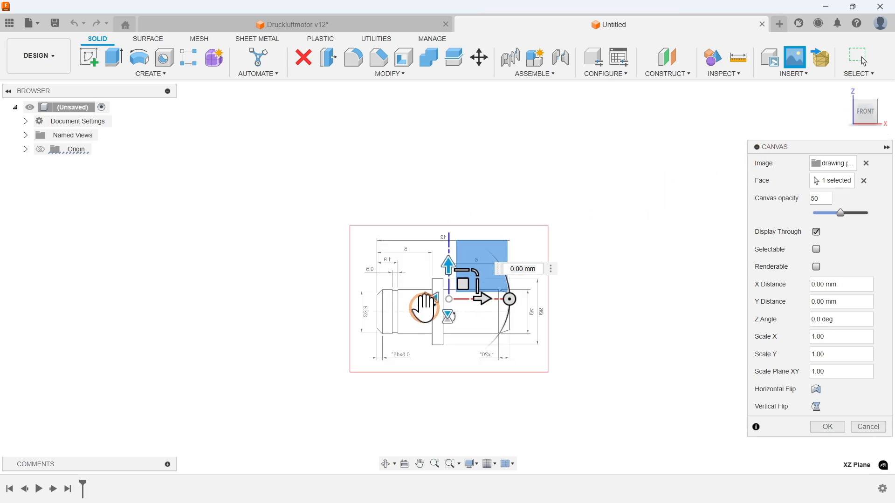
scroll(425, 309, up, 3)
drag(485, 275, 415, 318)
middle_drag(390, 375, 454, 350)
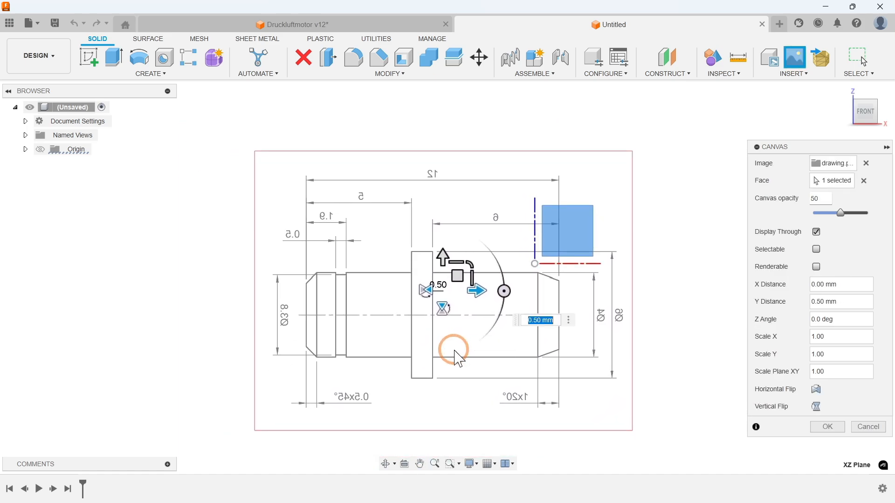
click(441, 308)
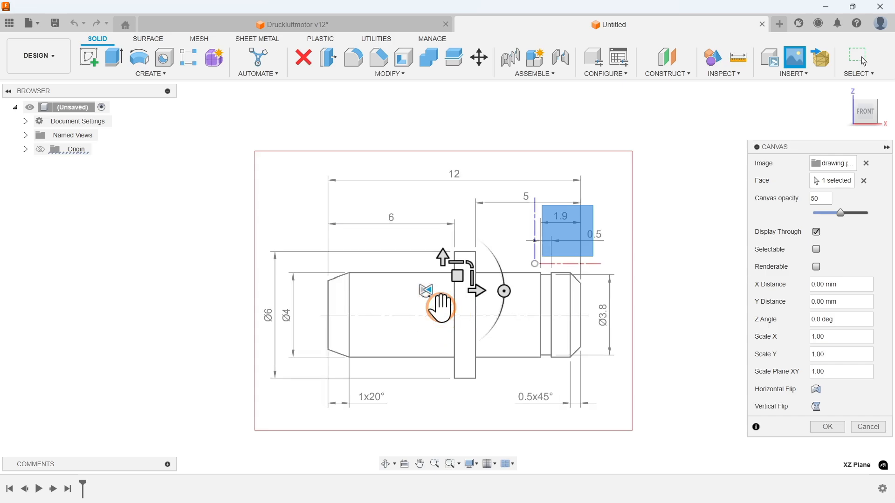
click(827, 427)
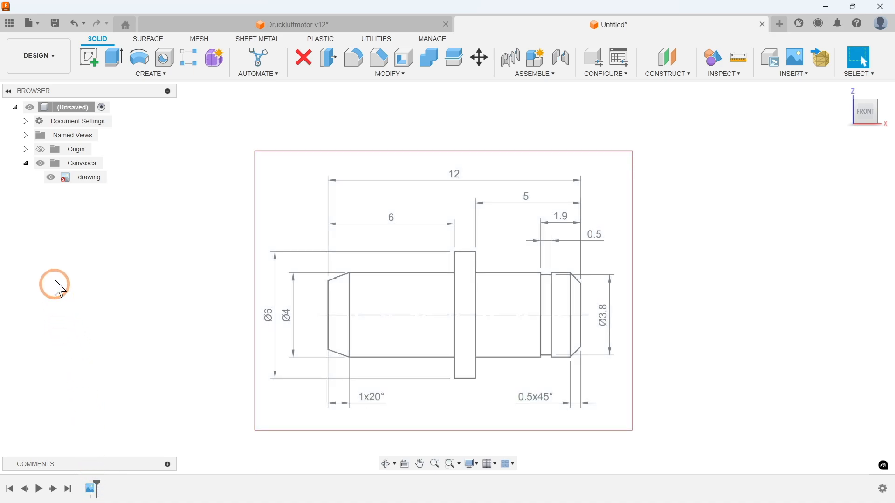
- Calibrate the drawing canvas to 12 mm between the shaft's left and right end faces along the centre line
right_click(85, 179)
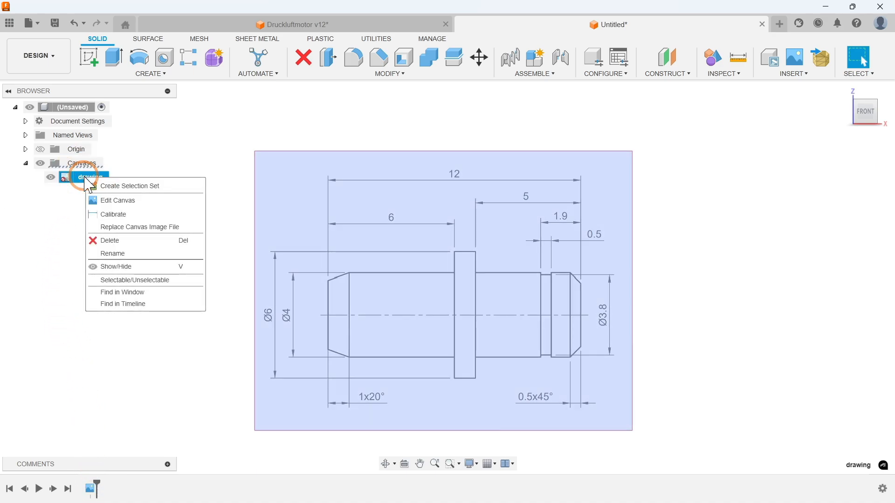
click(121, 215)
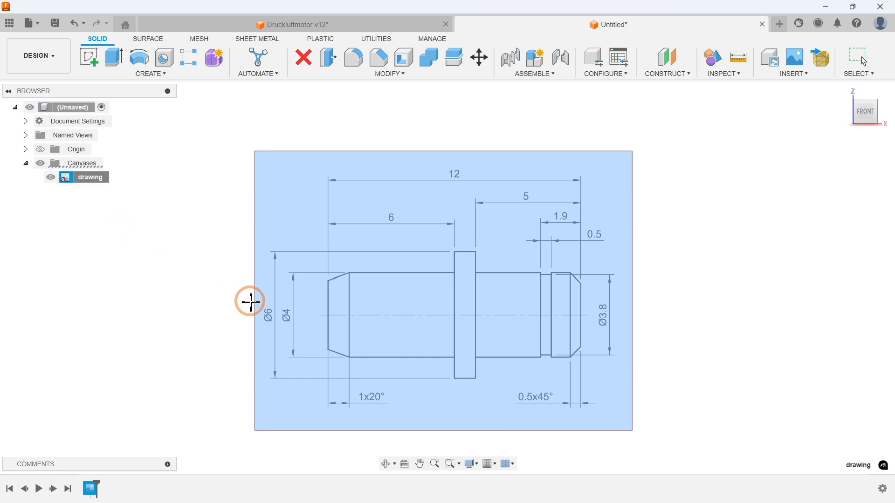
scroll(323, 313, up, 12)
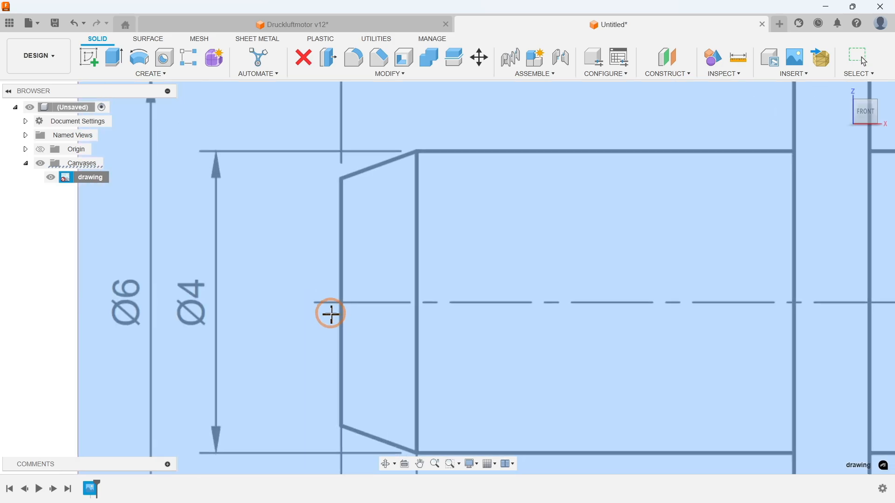
click(346, 292)
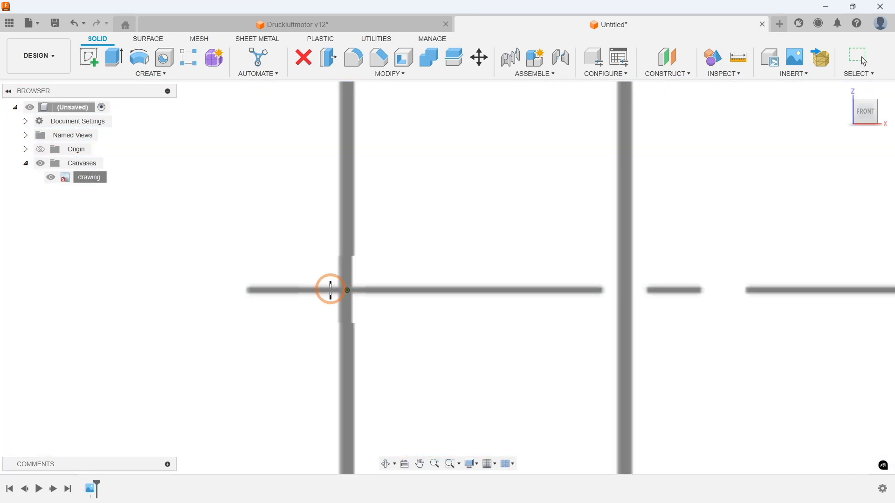
scroll(315, 291, down, 3)
scroll(300, 294, down, 6)
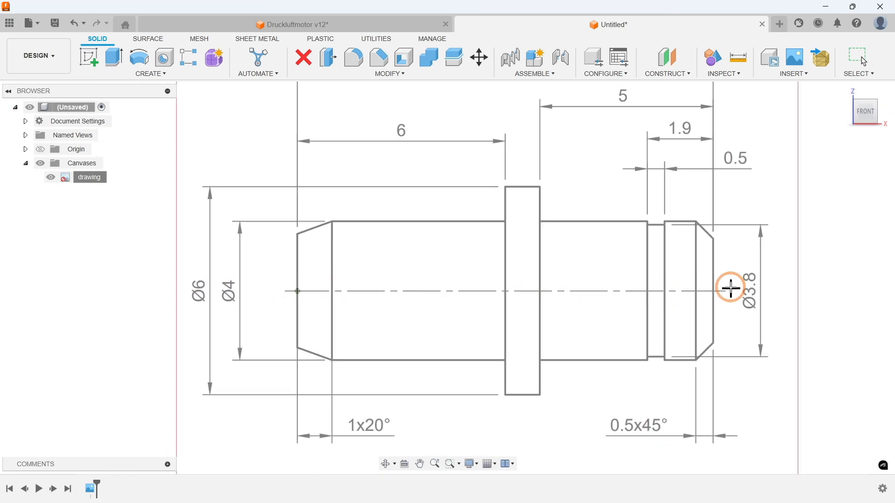
scroll(673, 291, up, 5)
scroll(696, 292, up, 3)
click(674, 286)
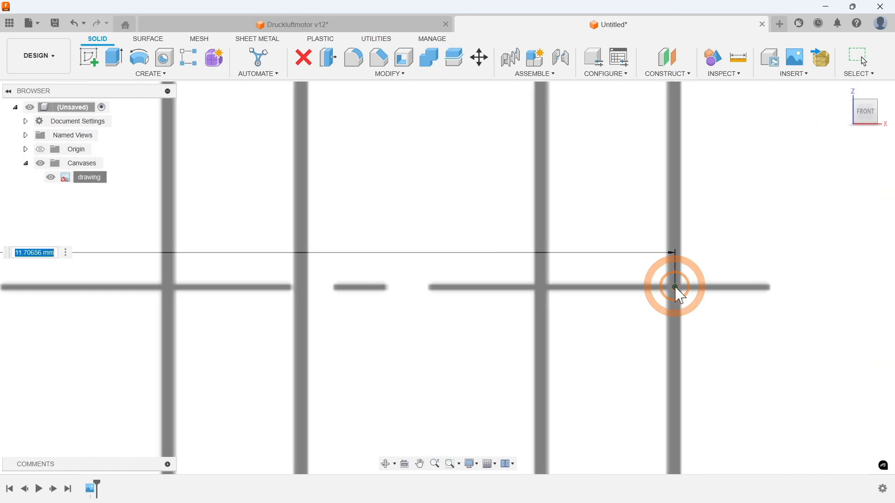
scroll(686, 280, down, 5)
scroll(615, 271, down, 3)
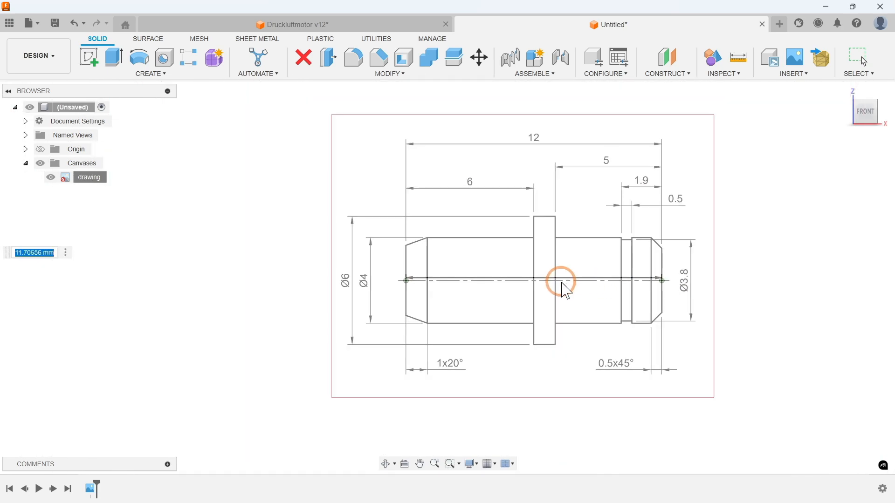
middle_drag(695, 233, 665, 257)
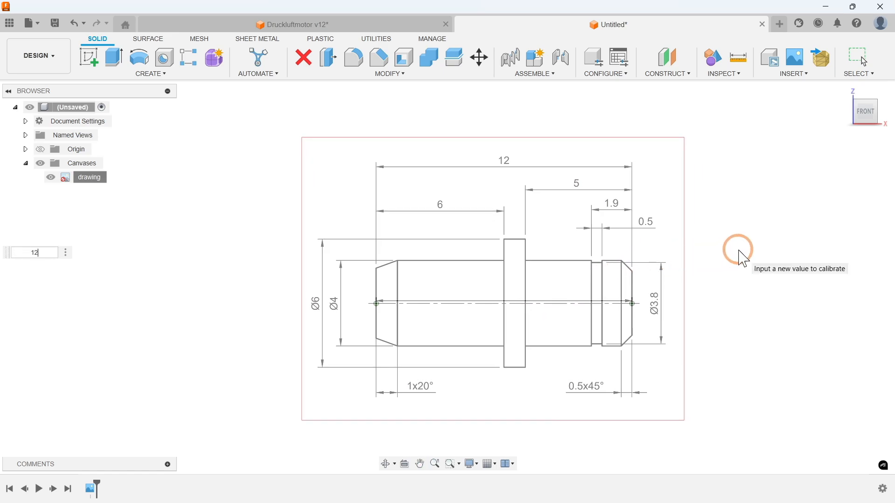
key(Return)
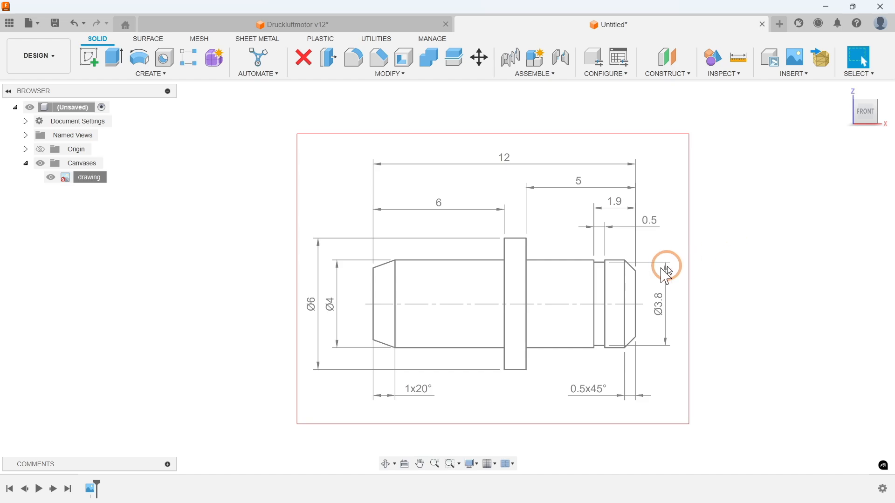
- Reposition the canvas on its plane by about 0.128 mm in X and -2.645 mm in Y
double_click(90, 489)
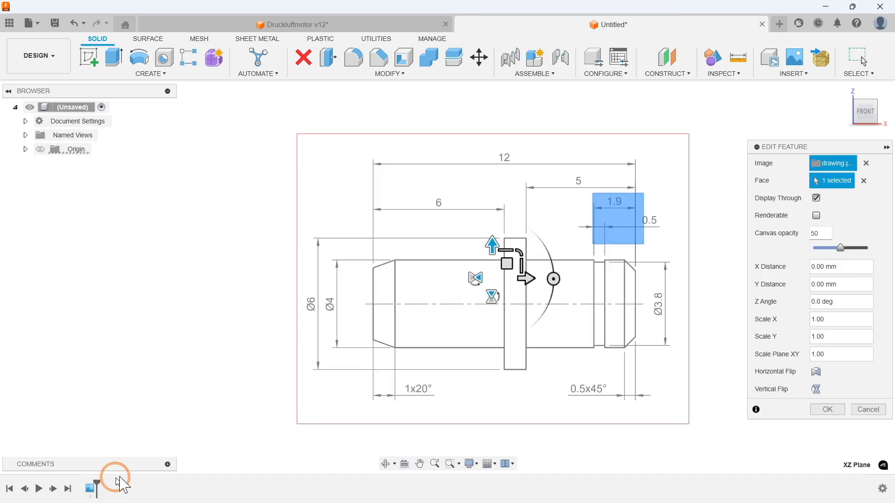
drag(513, 264, 451, 261)
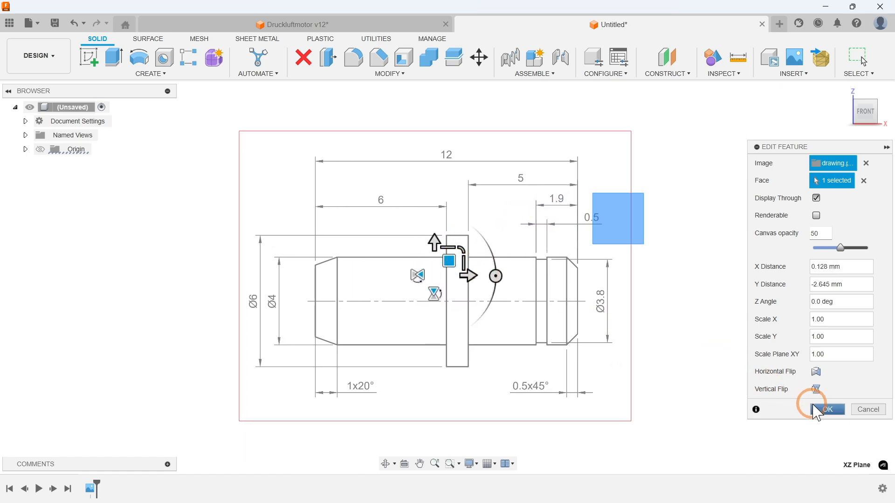
click(823, 410)
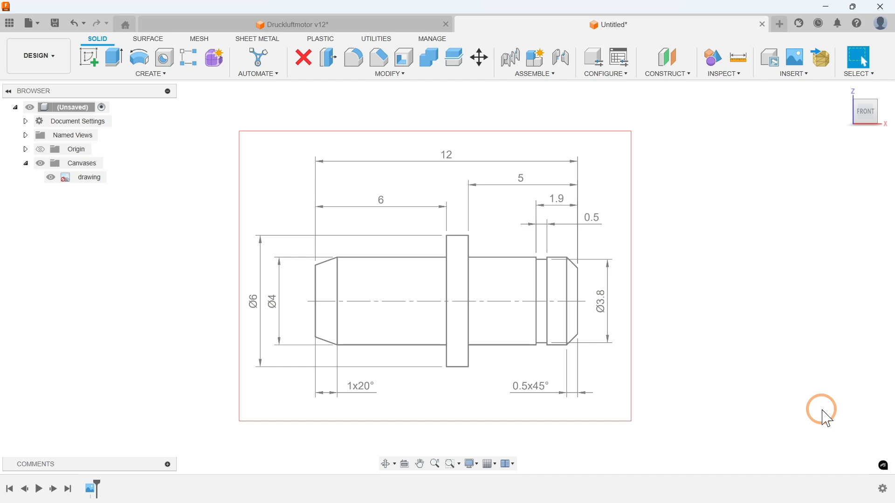
- Create a new sketch on the XZ plane of the canvas
click(148, 74)
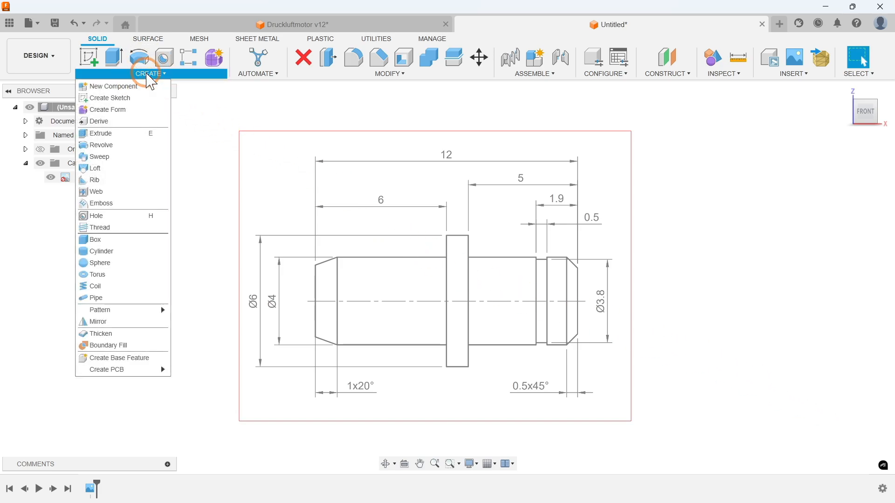
click(113, 99)
click(637, 213)
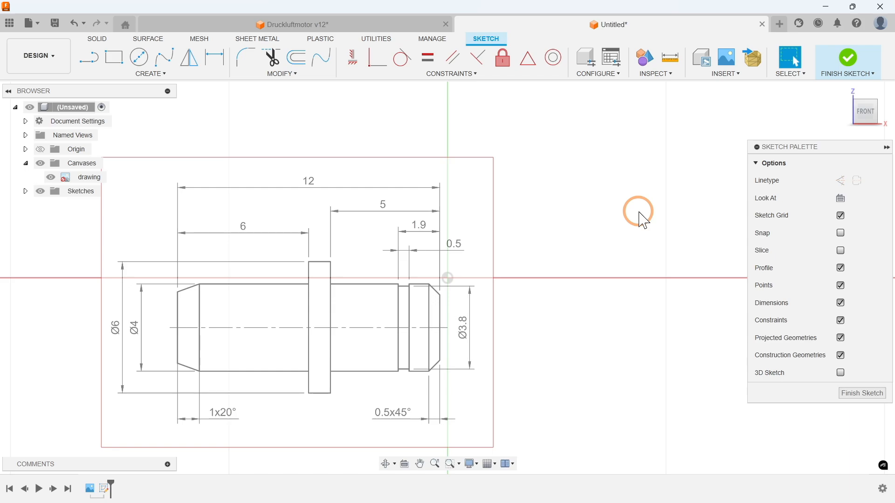
- Sketch a 12 mm horizontal line along the shaft's centre line from the left end face to the right end face
click(149, 73)
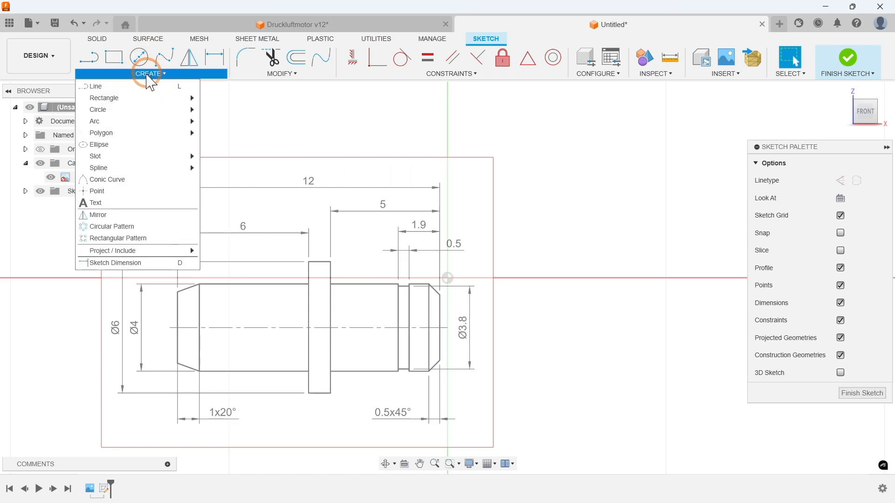
click(98, 87)
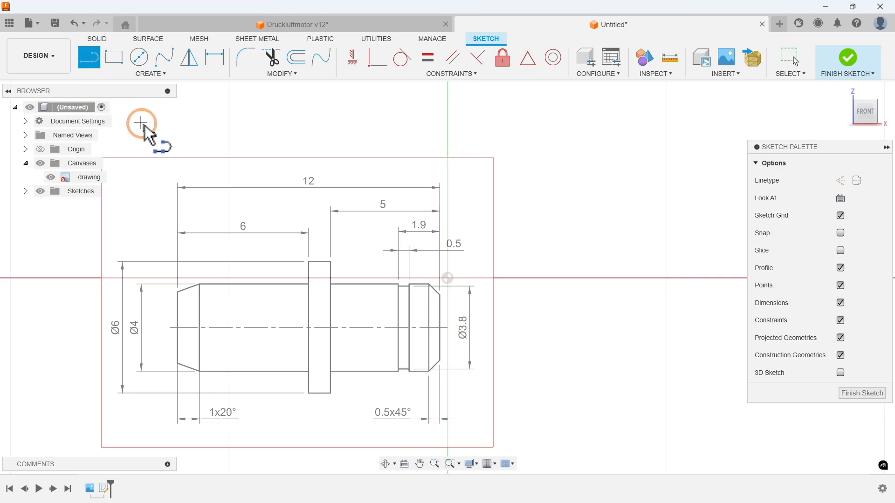
scroll(177, 332, up, 5)
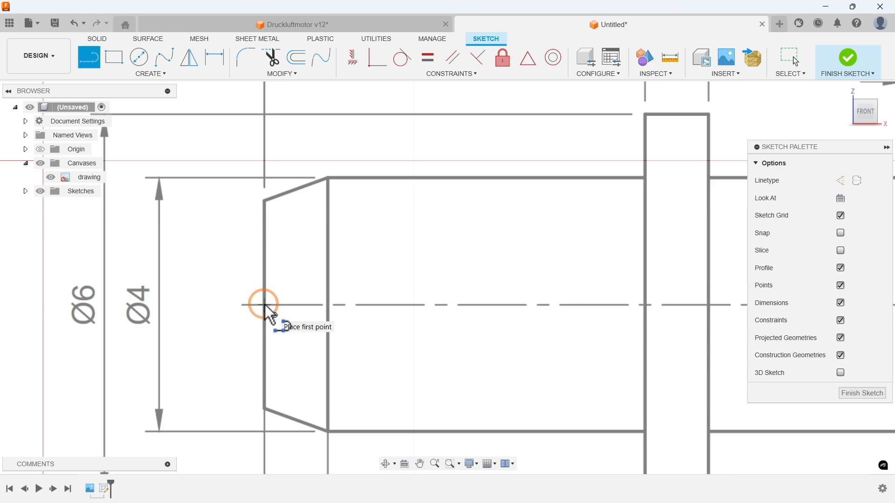
click(265, 305)
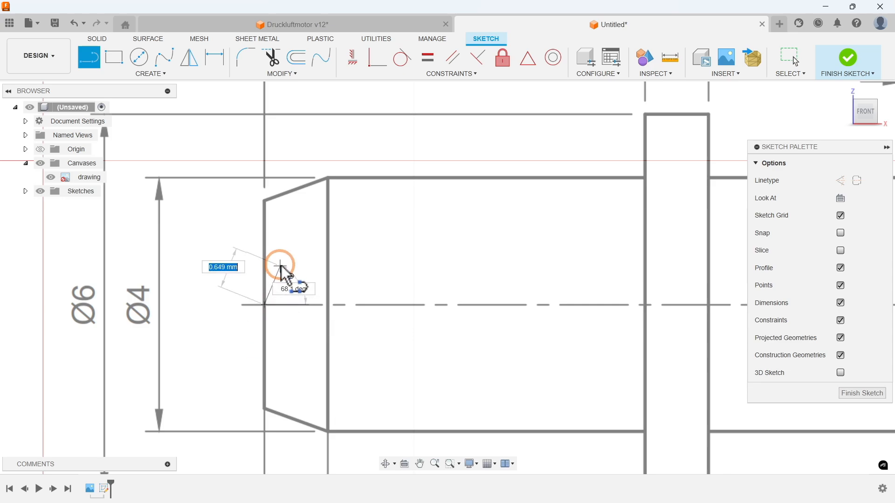
scroll(242, 279, down, 2)
scroll(228, 281, down, 1)
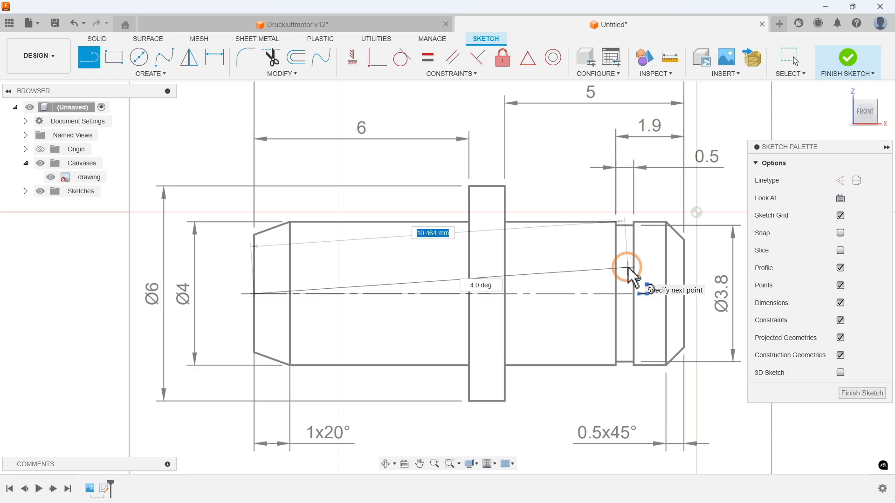
key(Tab)
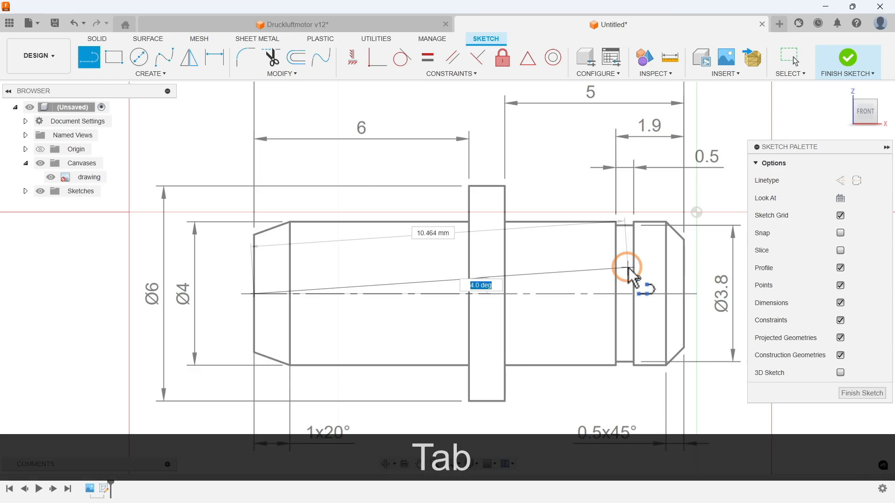
text(12)
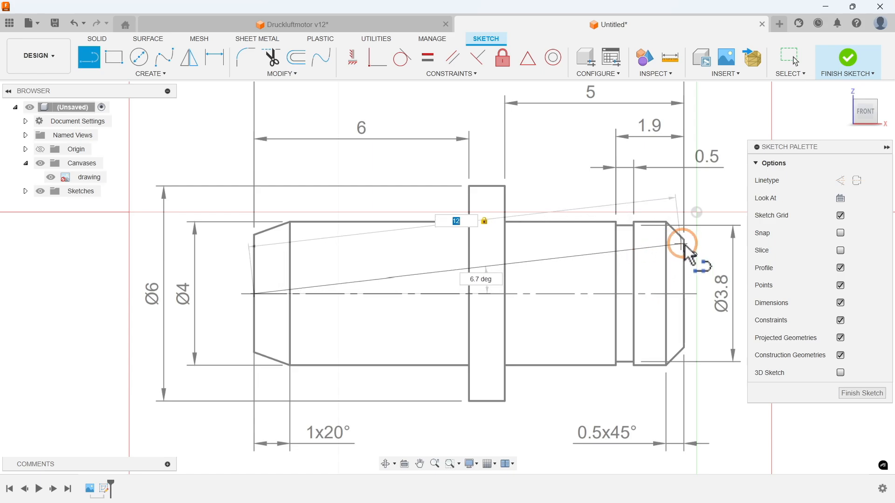
scroll(689, 298, up, 5)
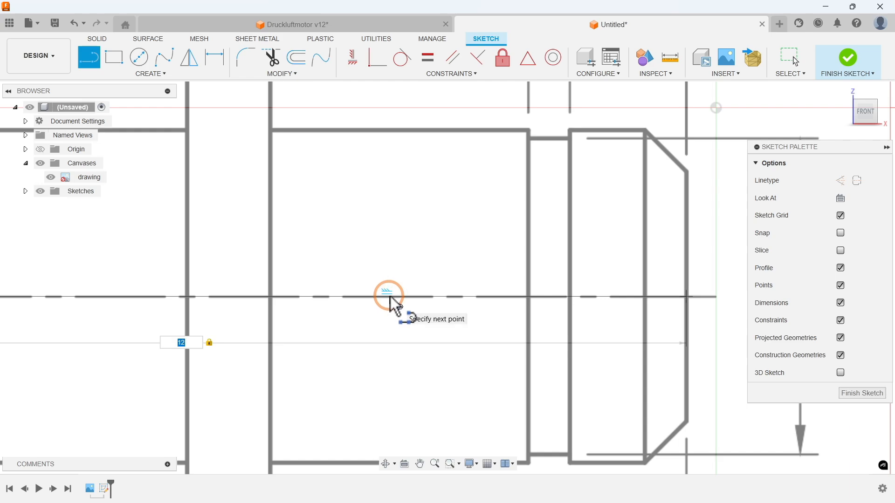
click(620, 304)
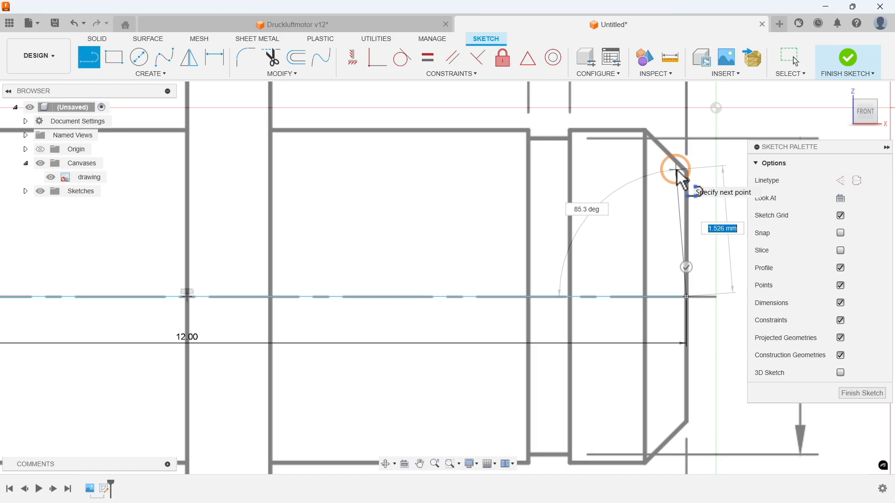
- Trace the right end face at 90° to the centre line, and continue the profile over the chamfer, short upper edge and groove
key(Tab)
text(90)
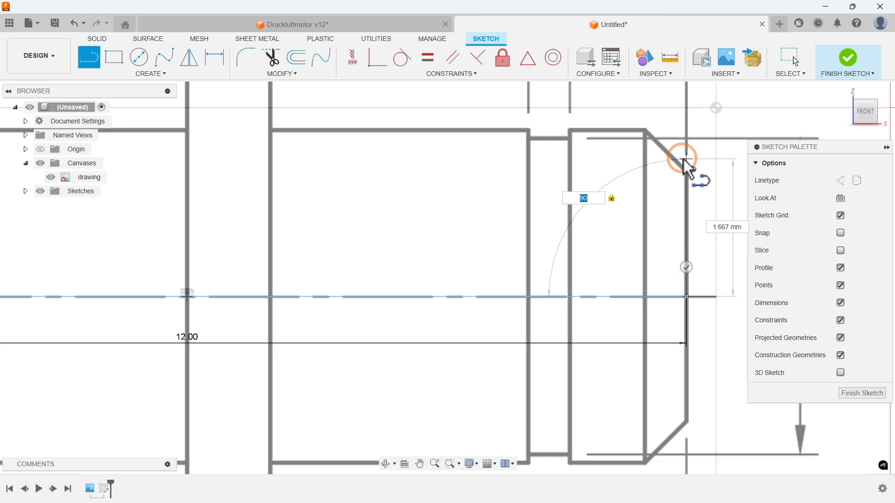
click(685, 171)
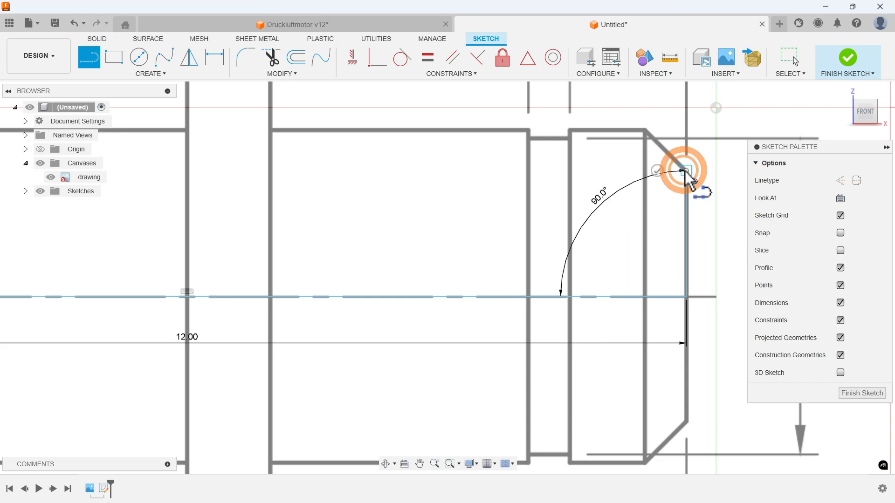
click(645, 129)
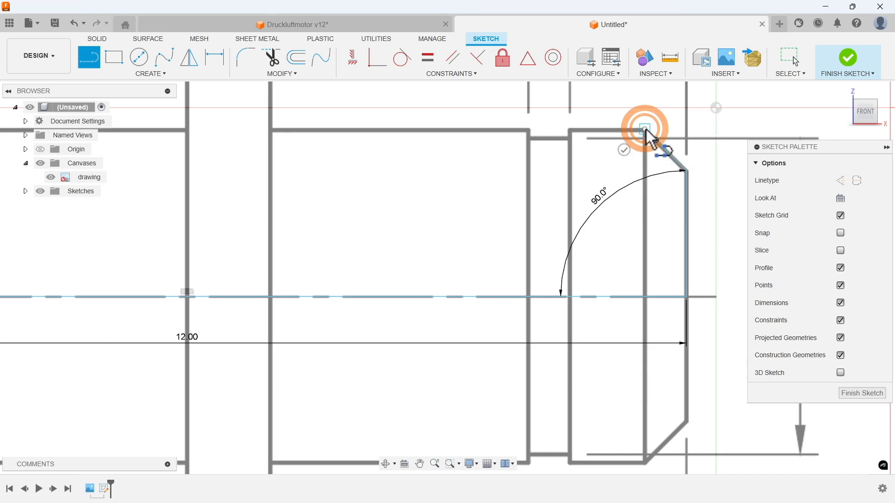
click(570, 129)
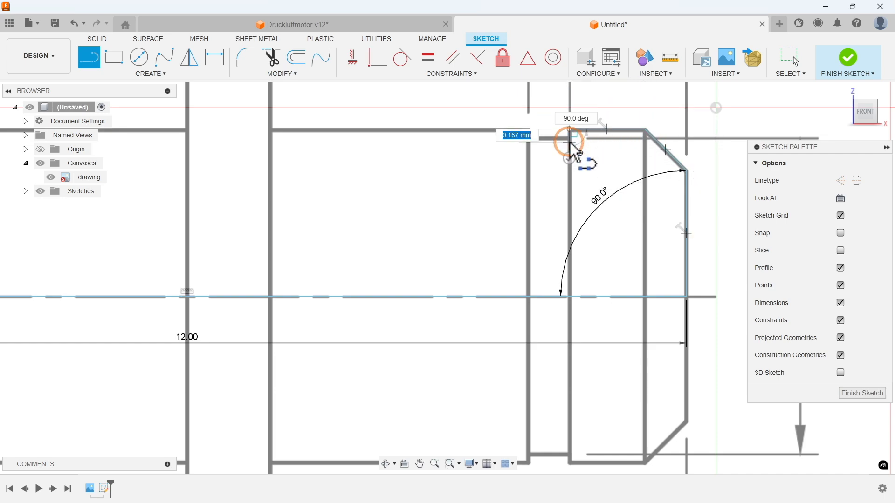
click(569, 142)
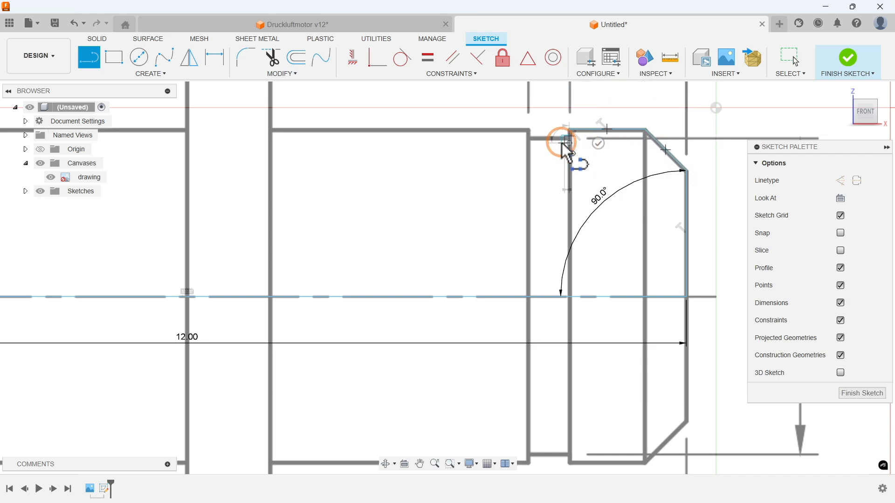
click(529, 130)
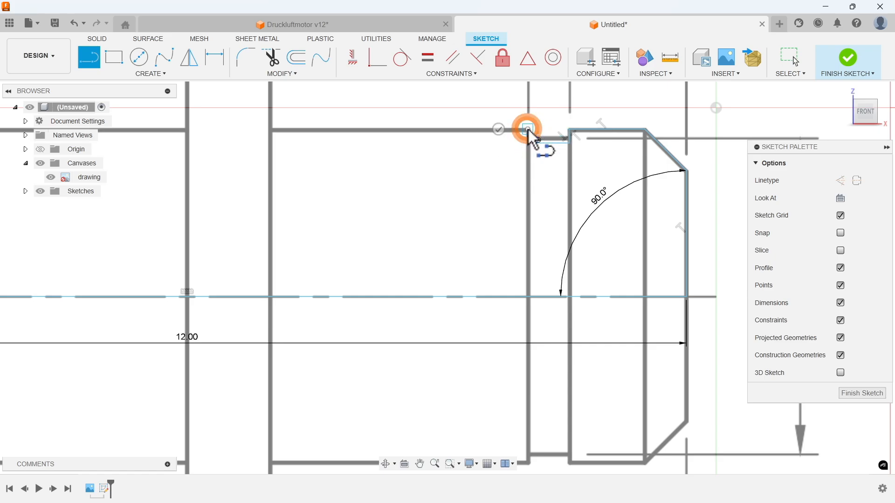
- Continue the profile along the shaft's upper edge from the groove and around the collar down to its left base corner
click(272, 130)
mouse_move(226, 190)
middle_down()
mouse_move(380, 276)
mouse_move(563, 339)
middle_up()
click(606, 192)
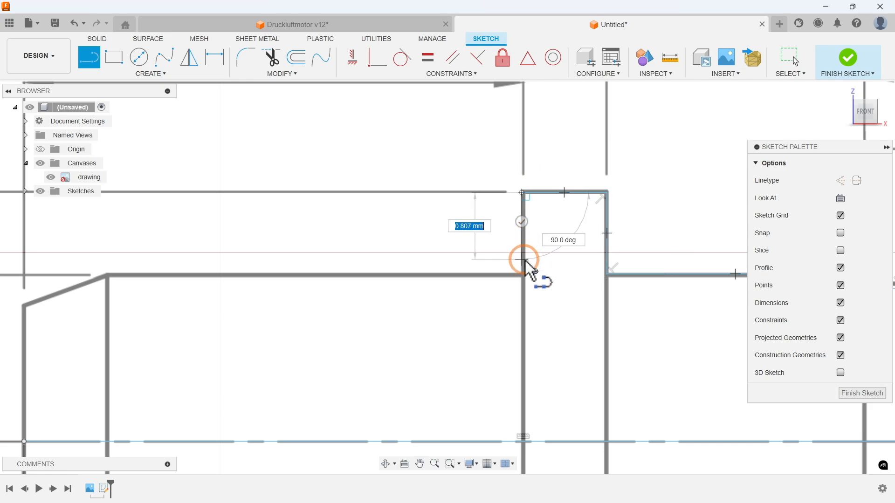
click(522, 274)
- Trace the left section's upper edge and chamfer, and close the profile with a line to the centre line's left endpoint
mouse_move(241, 356)
middle_down()
mouse_move(443, 330)
mouse_move(523, 303)
middle_up()
click(428, 243)
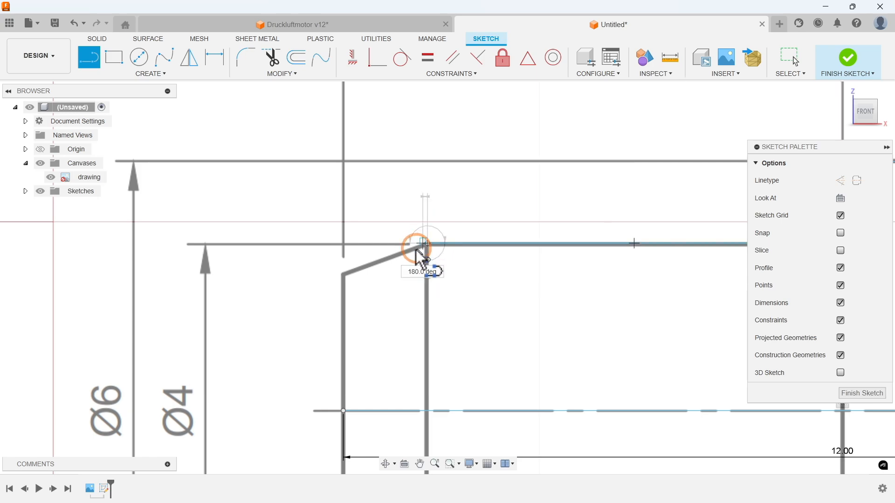
click(331, 278)
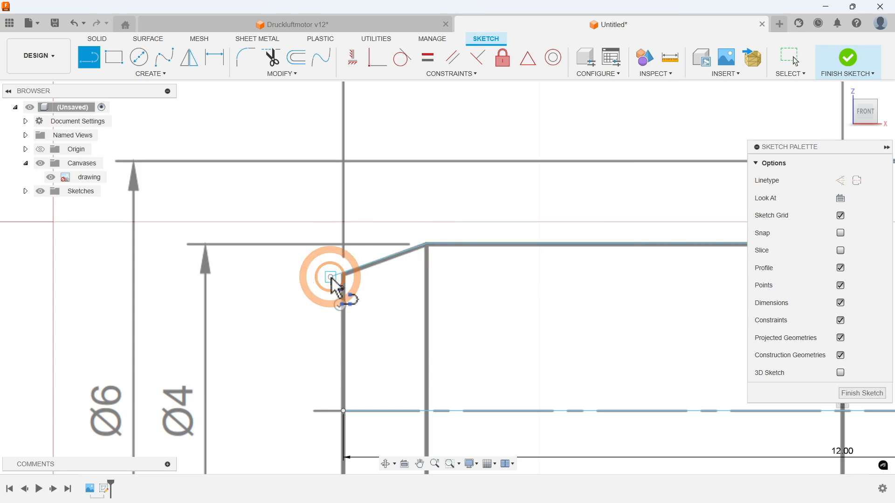
click(344, 411)
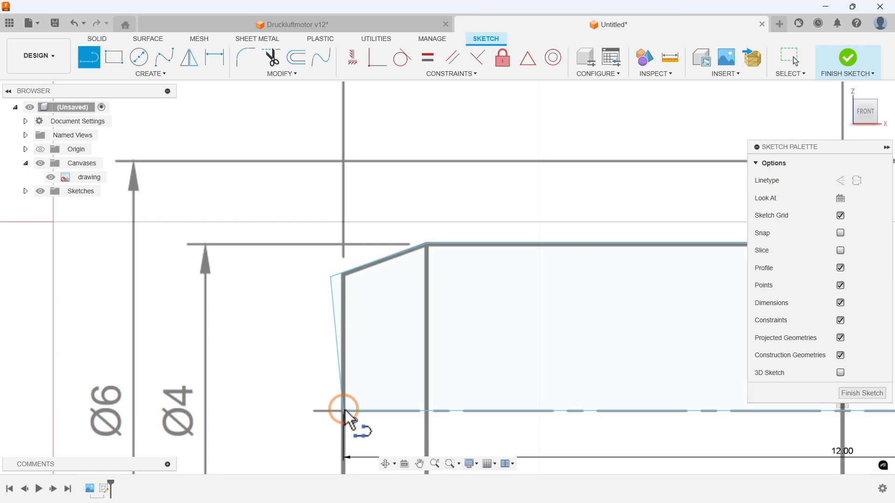
scroll(461, 338, down, 2)
middle_drag(507, 352, 513, 281)
key(Escape)
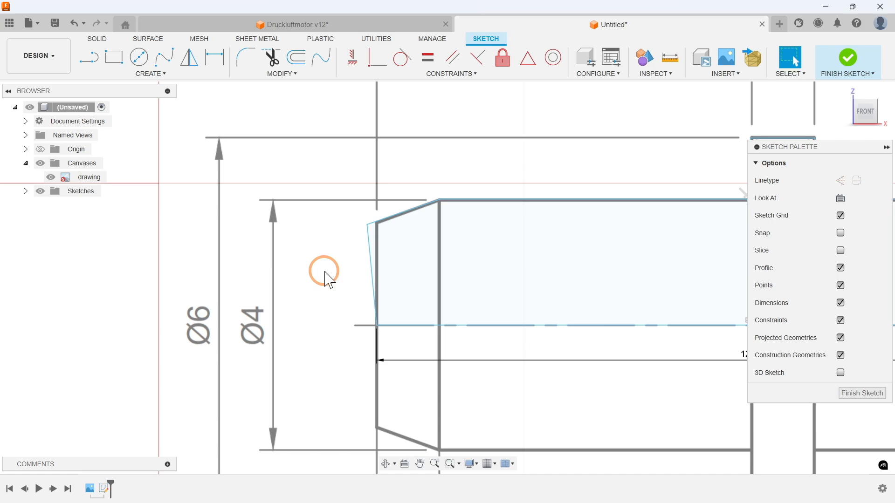
- Convert the 12 mm horizontal axis line of the profile to the centerline linetype
scroll(328, 278, down, 5)
mouse_move(406, 366)
middle_down()
mouse_move(335, 359)
mouse_move(326, 368)
middle_up()
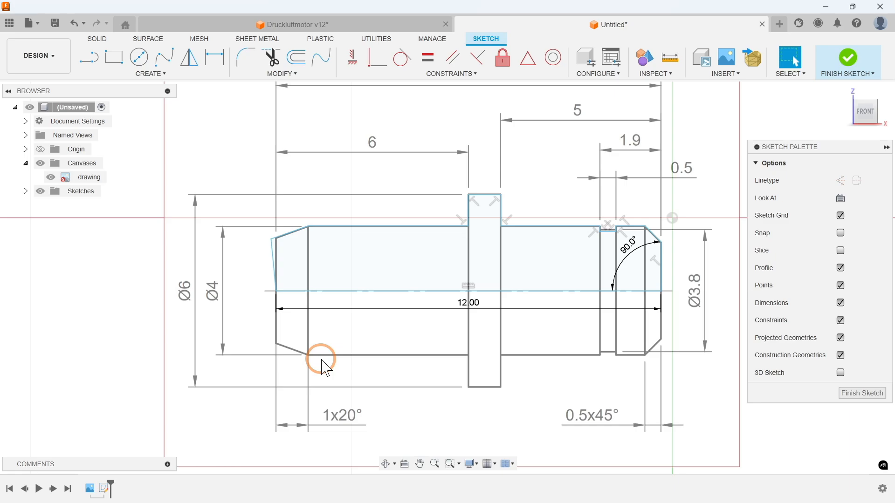
click(417, 292)
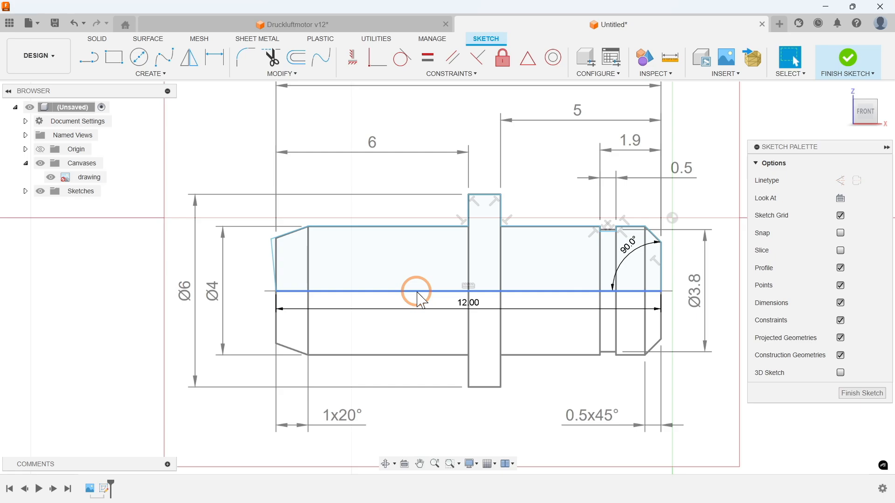
mouse_move(418, 294)
mouse_down()
mouse_move(424, 340)
mouse_move(371, 340)
mouse_move(435, 340)
mouse_move(417, 293)
mouse_up()
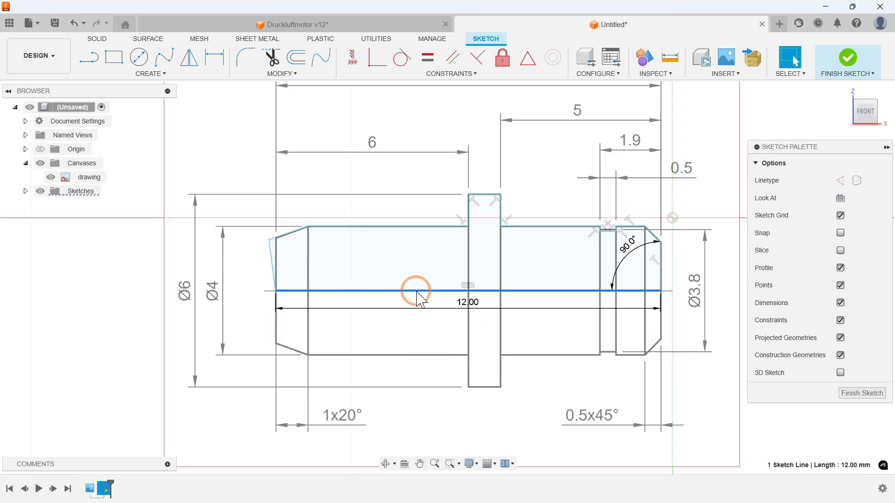
click(406, 347)
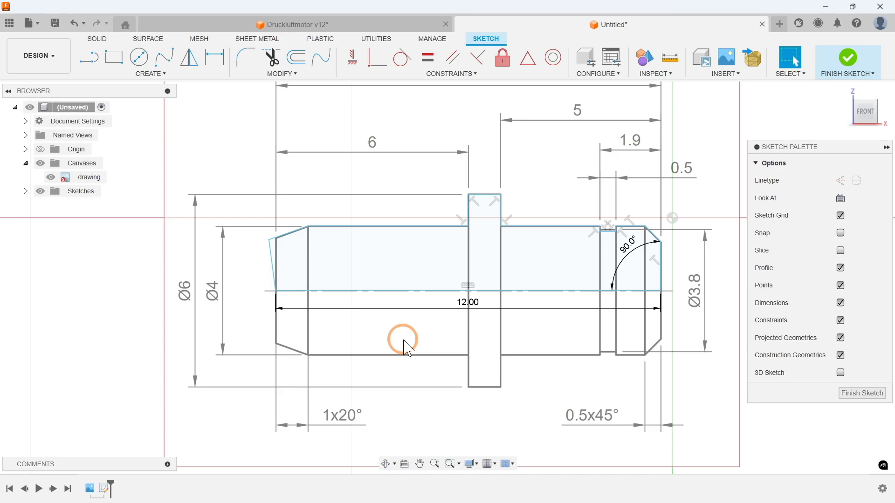
click(447, 292)
click(857, 181)
click(539, 386)
- Constrain the slanted left end line to be perpendicular to the centerline
click(468, 75)
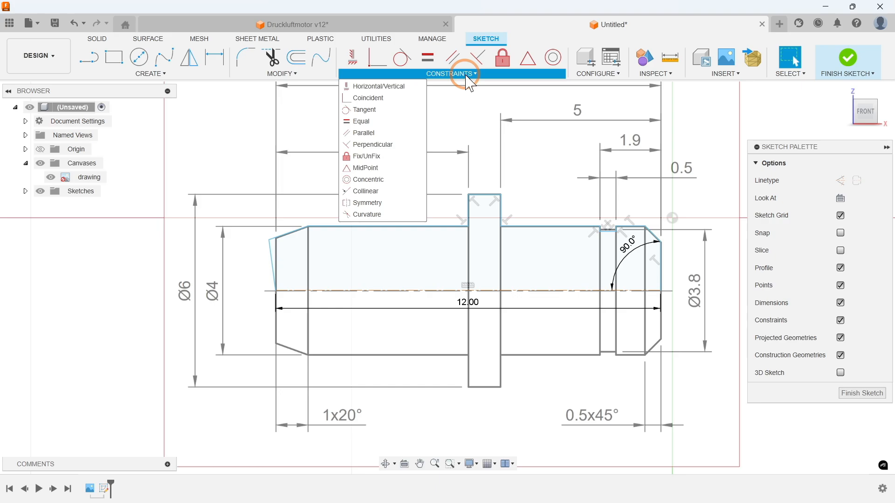
click(385, 150)
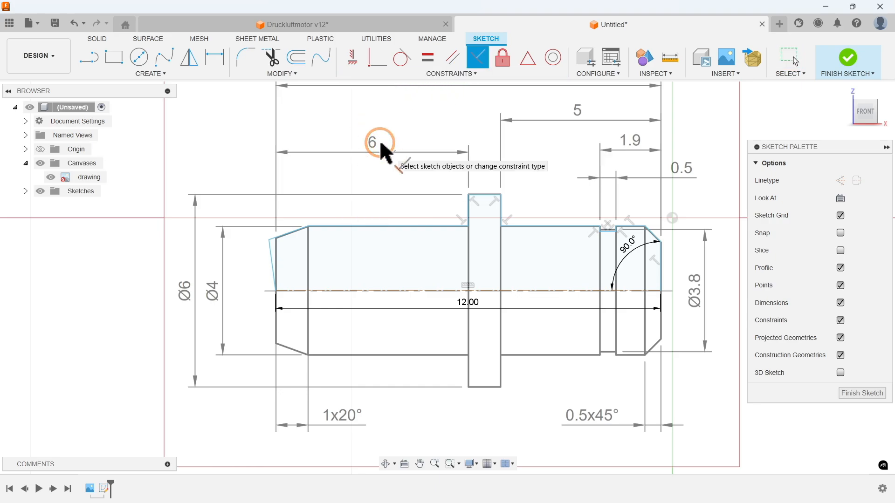
scroll(266, 275, up, 5)
click(292, 237)
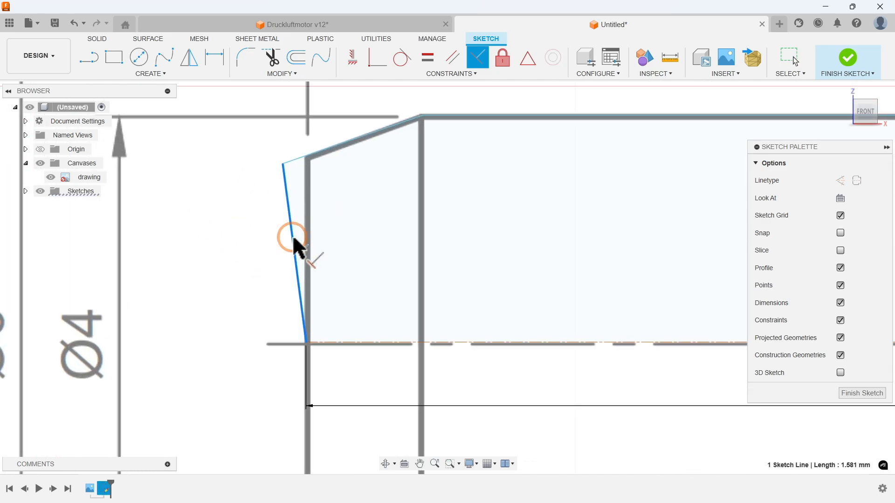
click(357, 342)
scroll(356, 342, down, 5)
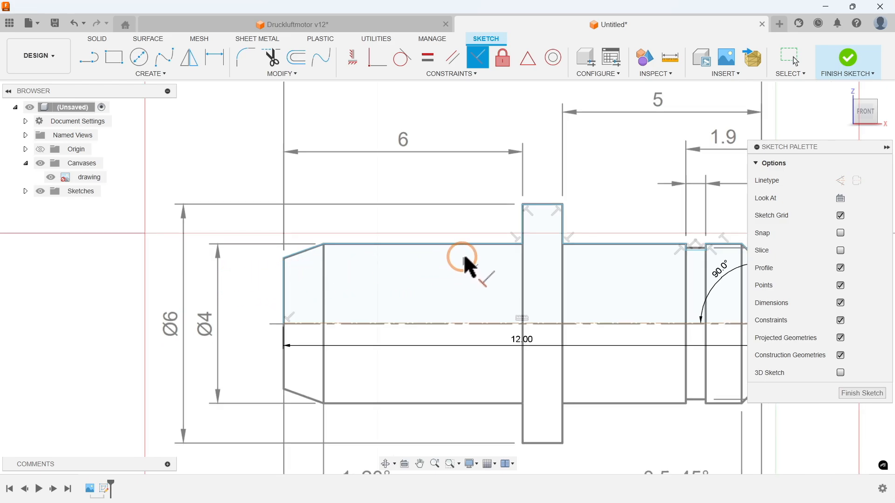
- Try to constrain the collar's left side perpendicular to the upper edge of the shaft's left section
scroll(531, 235, up, 3)
click(517, 238)
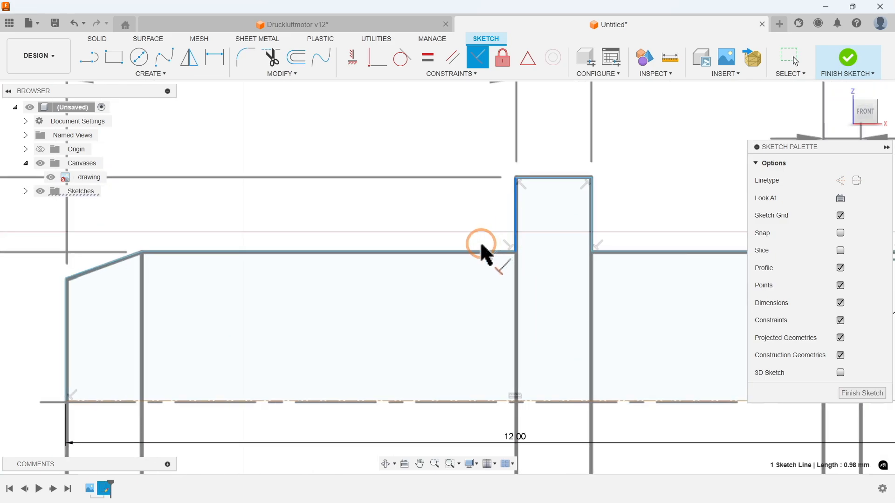
click(478, 253)
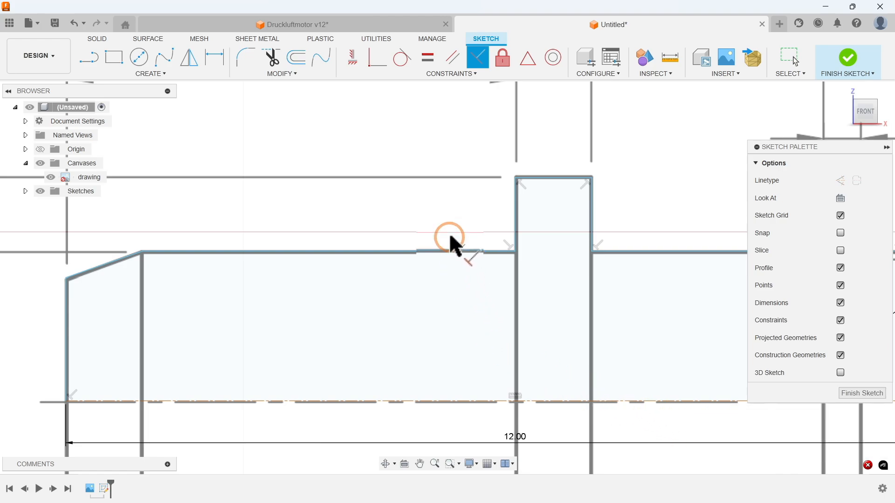
- Make the shaft's upper edges on both sides of the collar collinear
scroll(442, 208, down, 3)
middle_drag(556, 370, 517, 350)
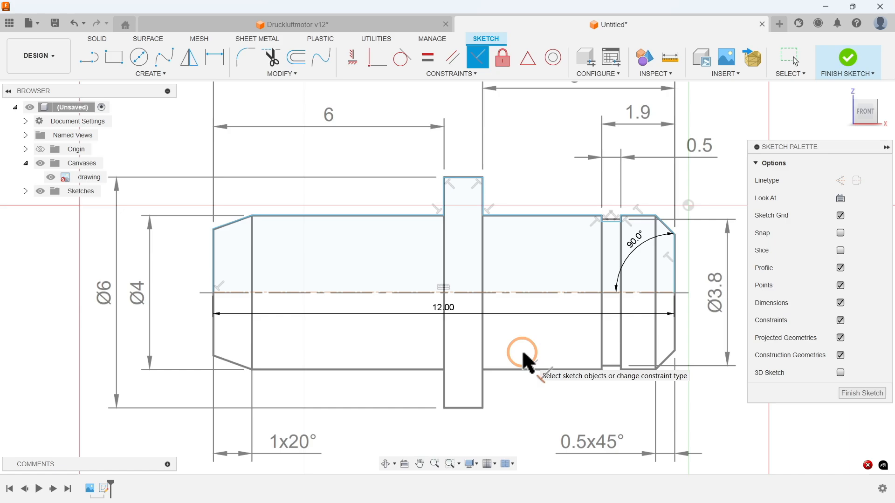
click(440, 74)
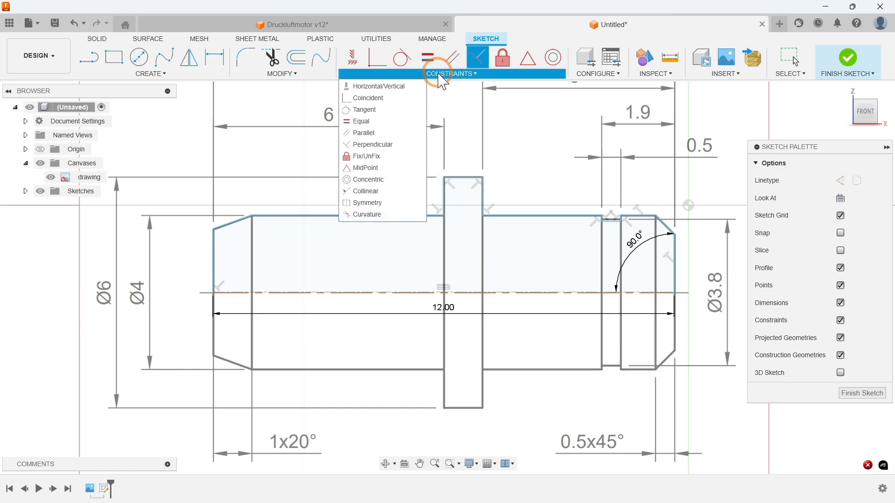
click(365, 190)
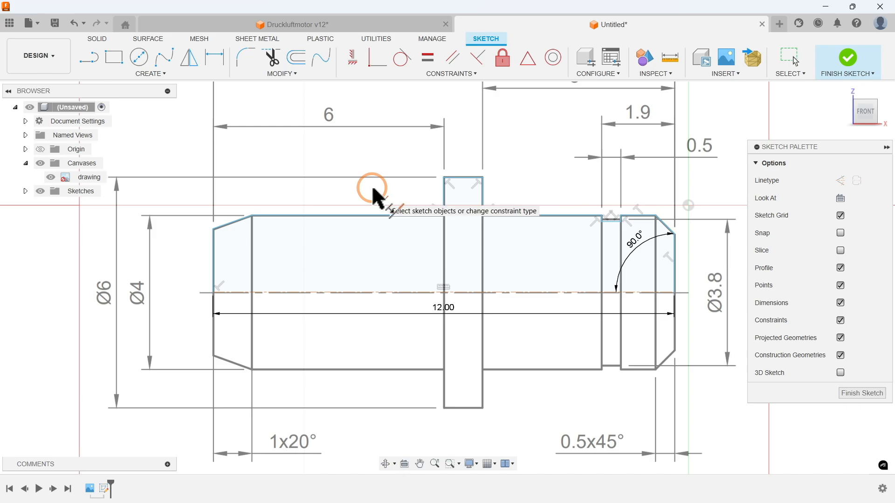
click(383, 216)
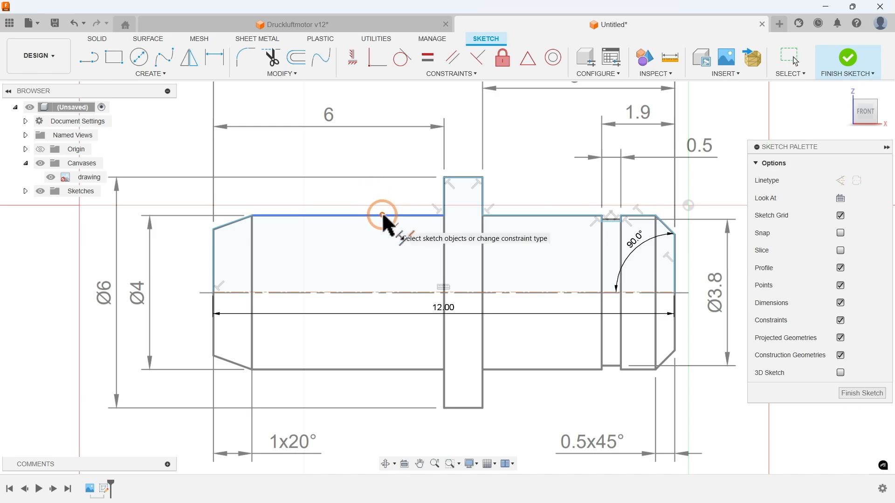
click(532, 216)
- Make the short upper edge between the groove and right chamfer collinear with the upper edge between the collar and groove
scroll(597, 221, up, 2)
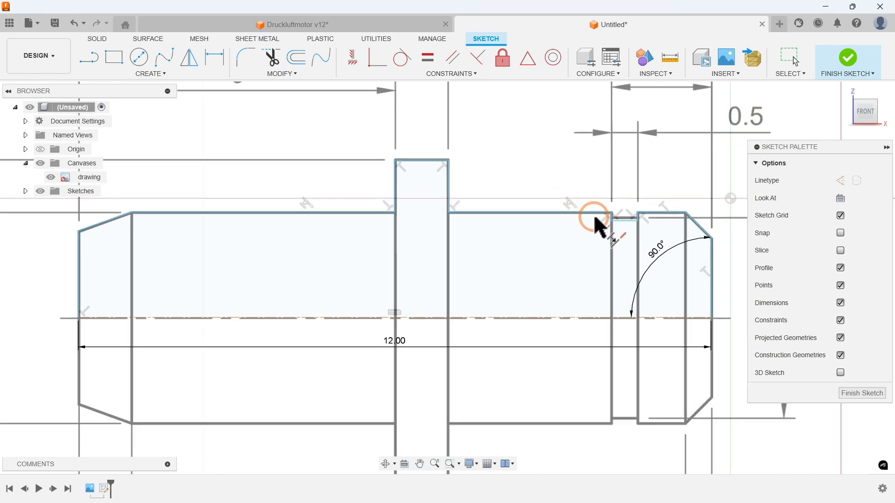
click(597, 213)
click(661, 212)
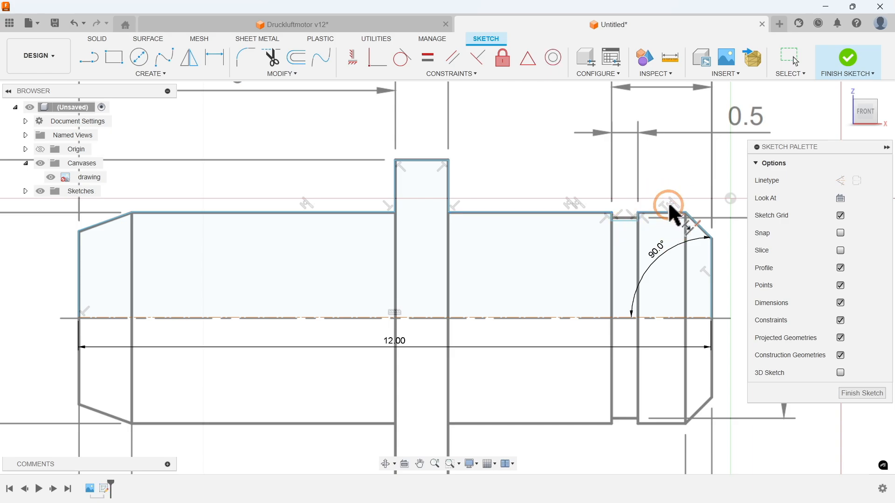
scroll(674, 215, down, 2)
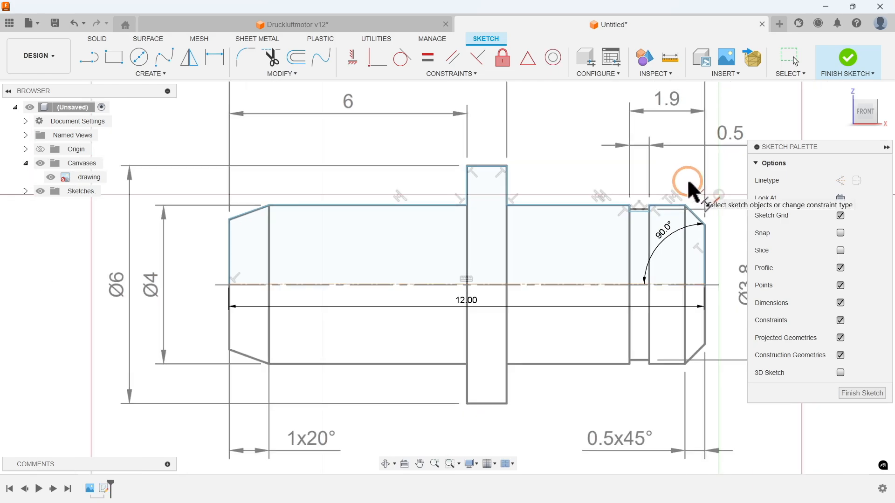
key(Escape)
drag(573, 208, 577, 188)
click(577, 176)
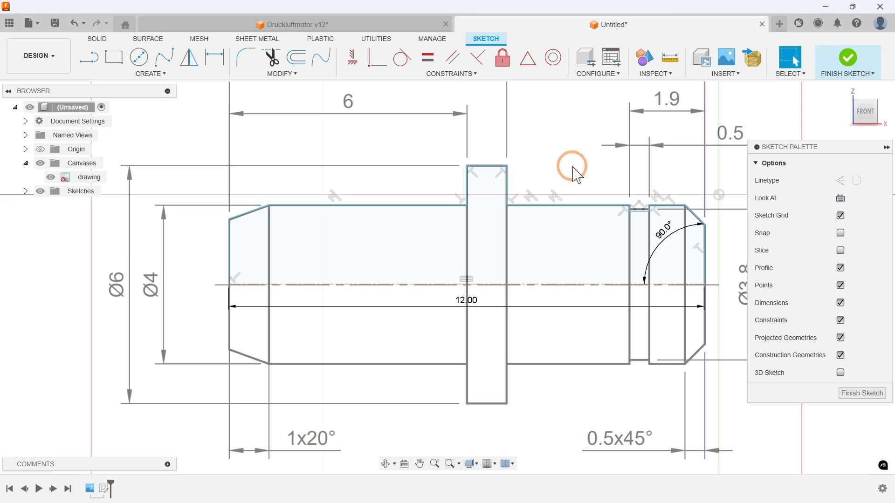
- Dimension the upper edge of the shaft's left section against the centerline as a 4 mm diameter
click(160, 73)
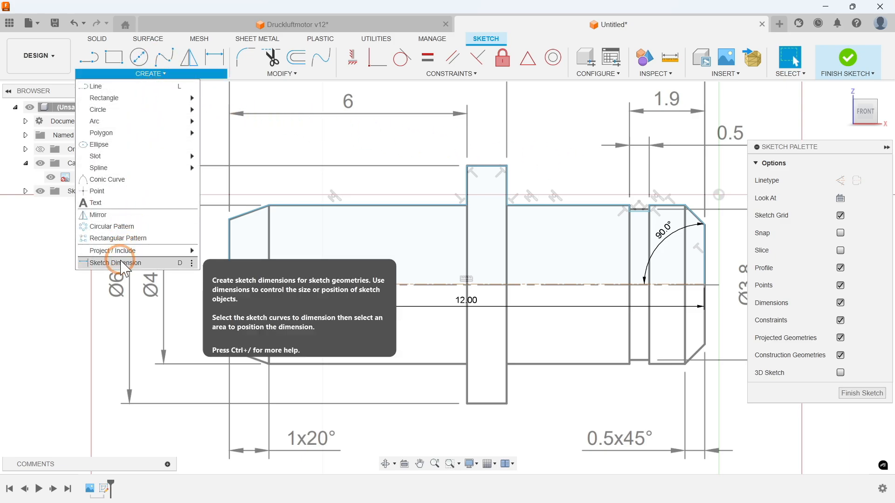
key(d)
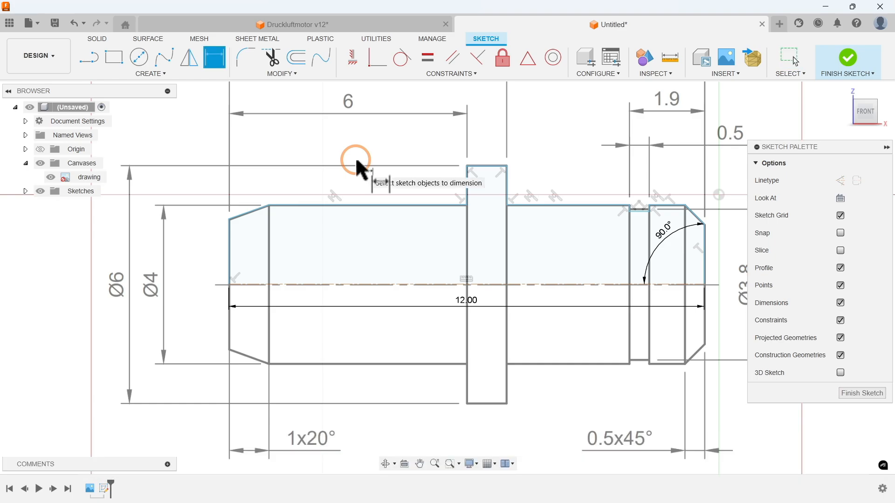
scroll(416, 253, down, 2)
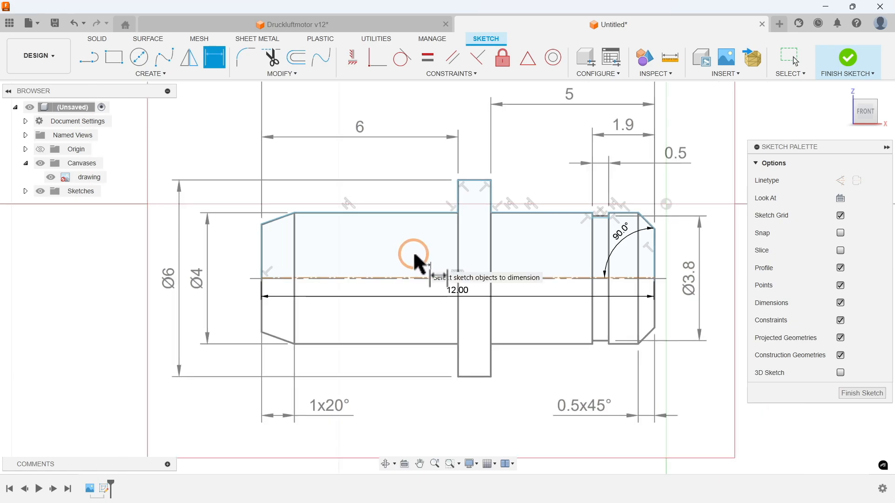
click(396, 212)
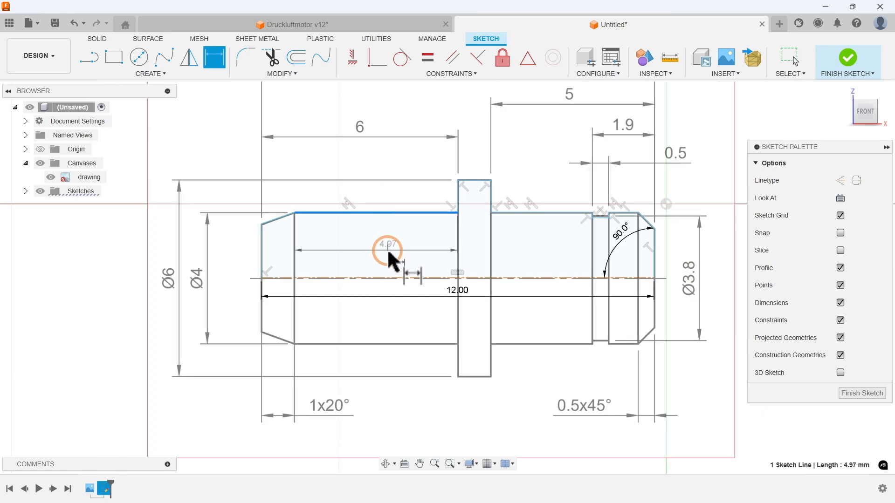
click(387, 279)
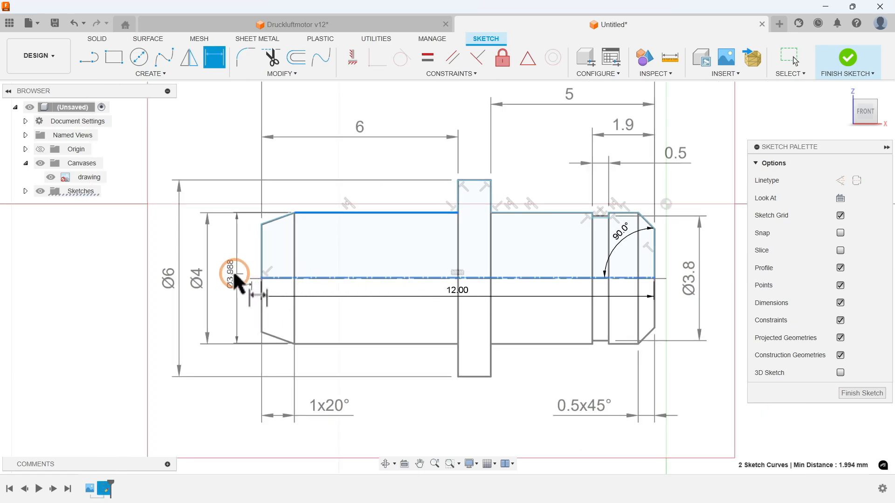
click(227, 274)
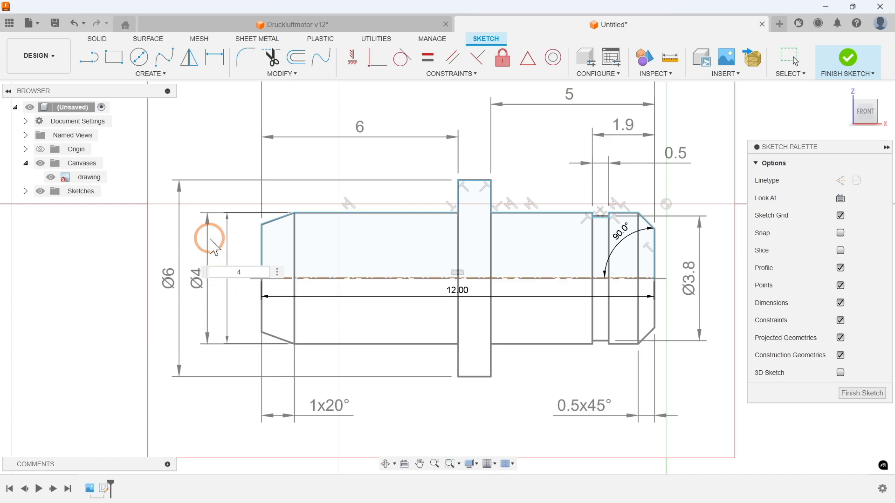
key(Return)
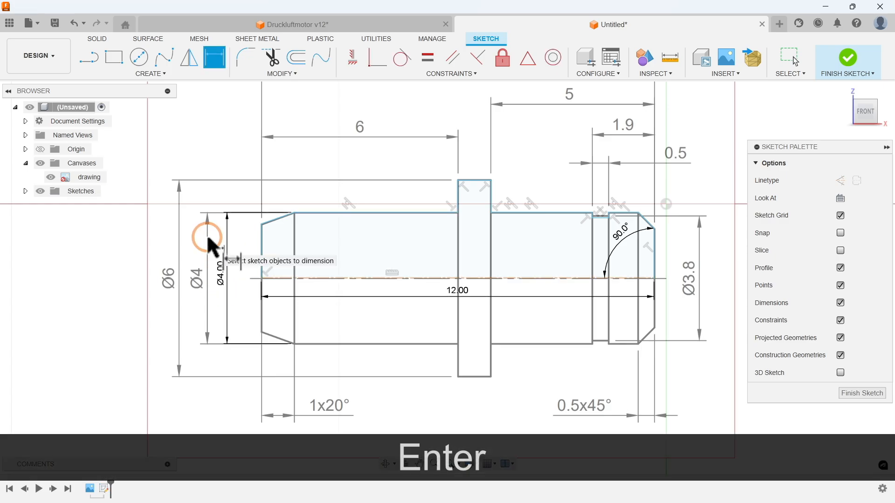
- Dimension the collar's upper edge against the centerline as a 6 mm diameter
click(475, 181)
click(476, 278)
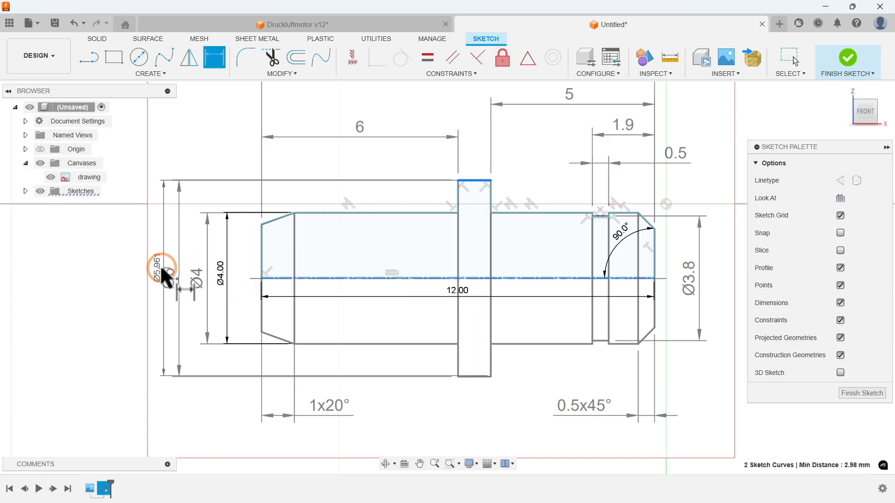
click(117, 271)
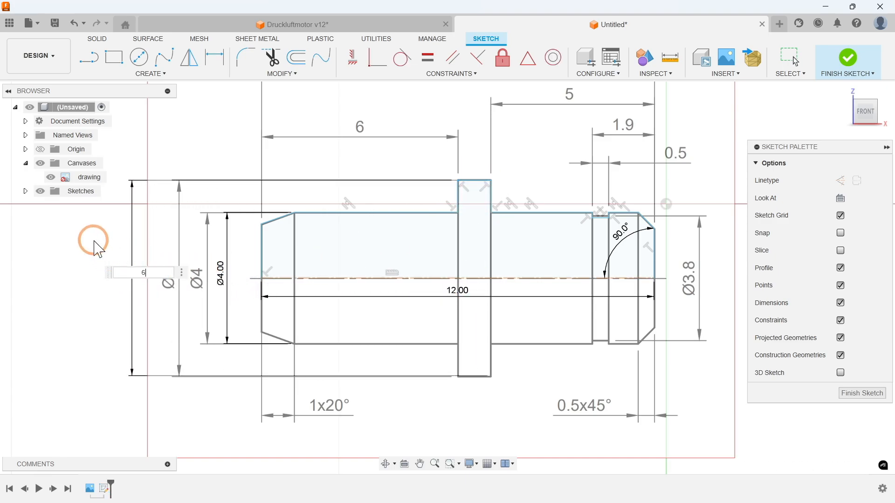
text(6)
key(Return)
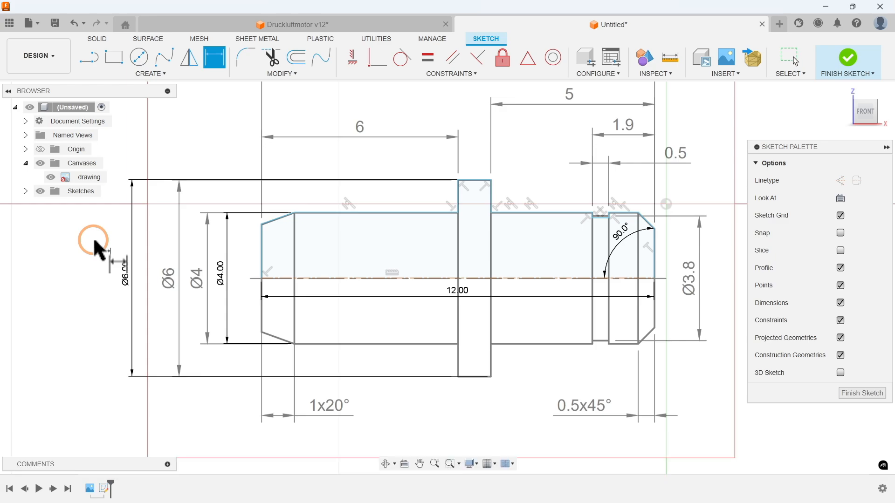
- Dimension the groove's bottom edge against the centerline as a 3.8 mm diameter
click(601, 218)
click(594, 278)
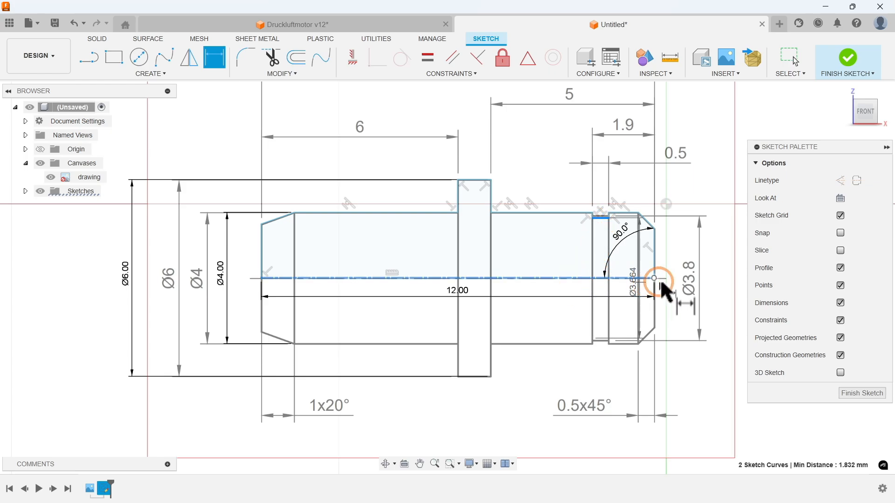
click(722, 285)
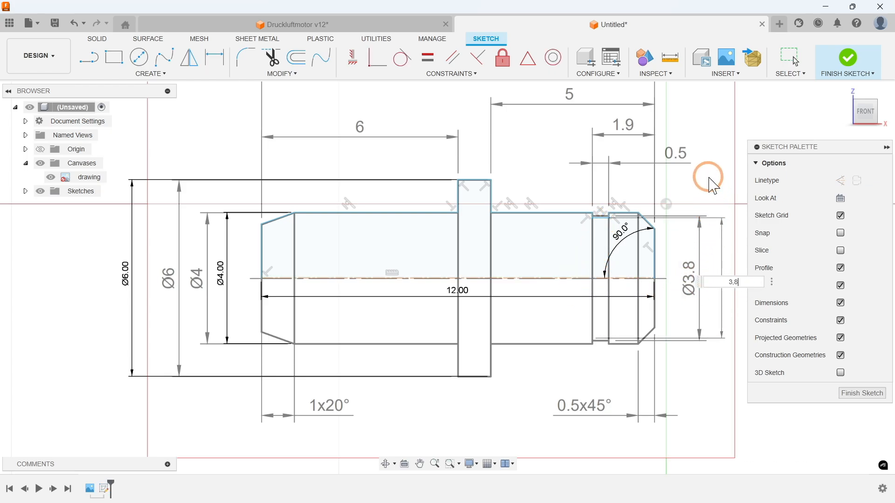
key(Return)
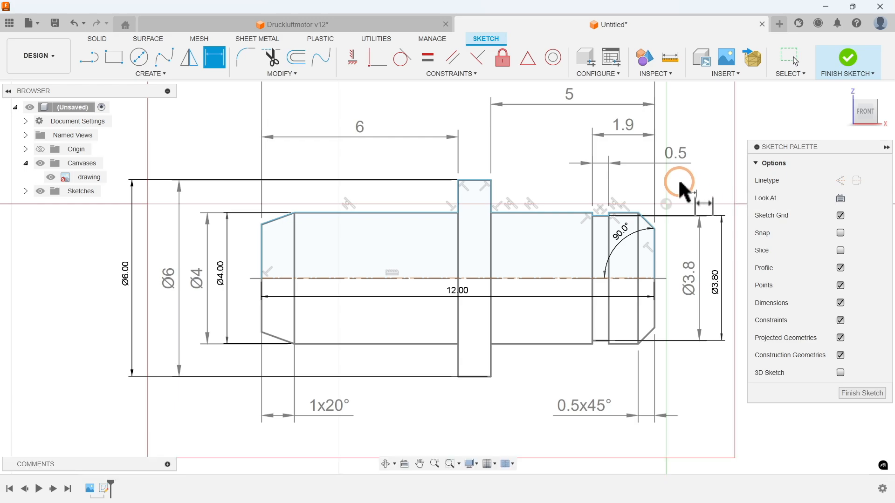
- Dimension the distance from the shaft's left end line to the collar's left side as 6 mm
click(263, 246)
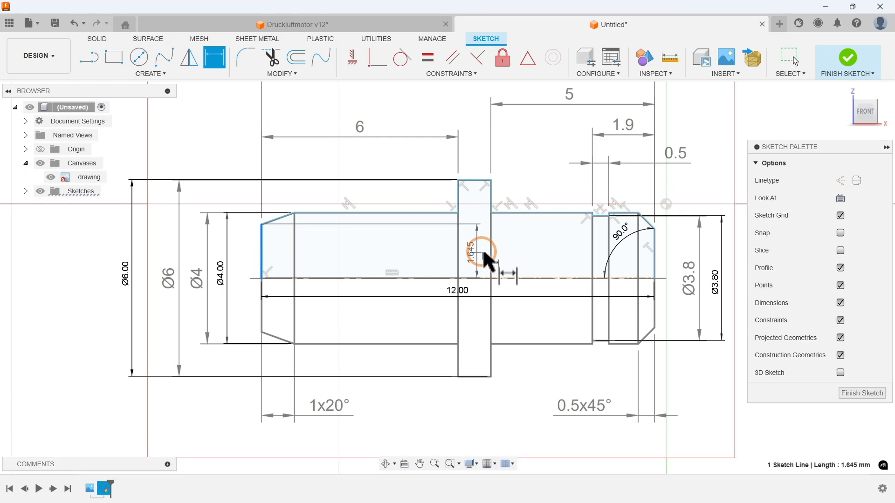
click(458, 187)
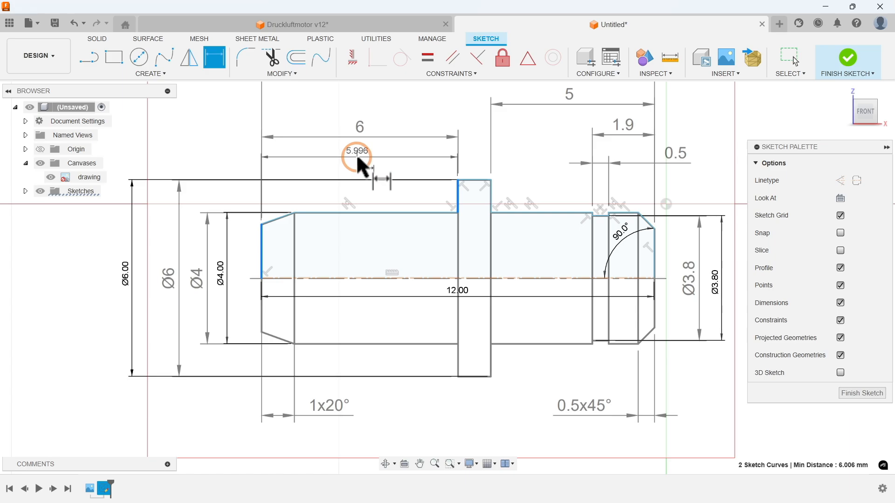
click(357, 155)
text(6)
key(Return)
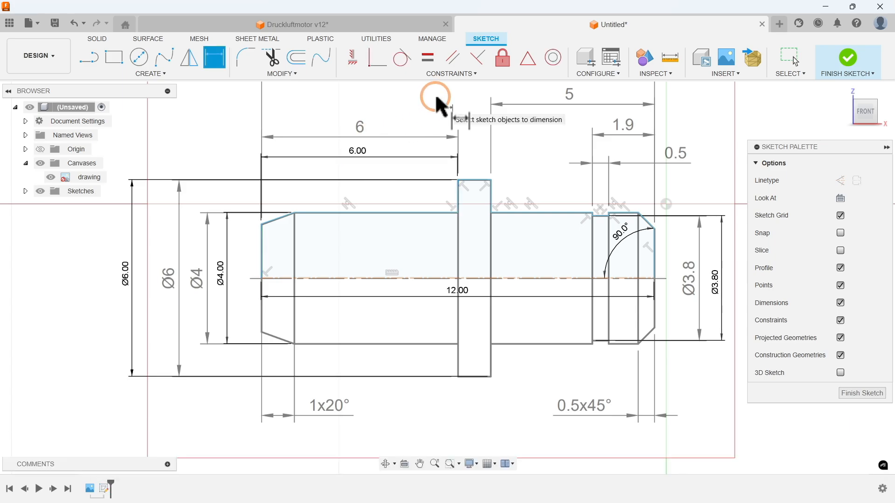
- Dimension the distance from the collar's right side to the shaft's right end line as 5 mm
click(490, 198)
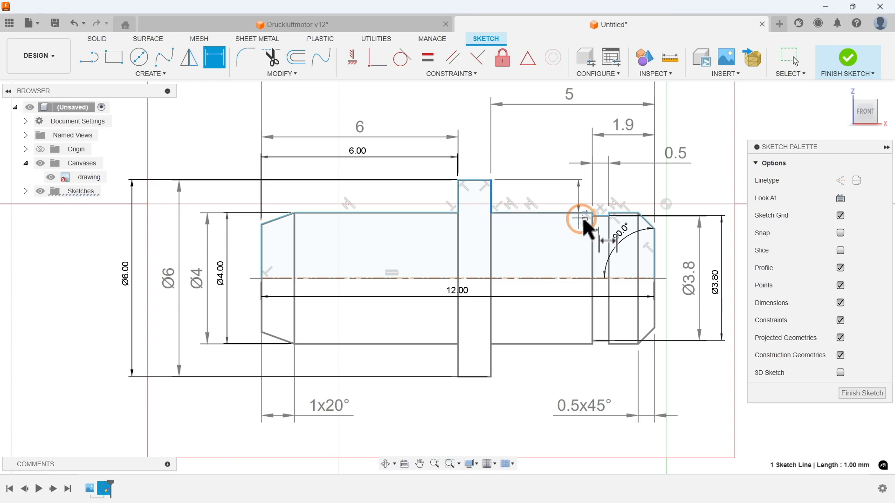
click(655, 247)
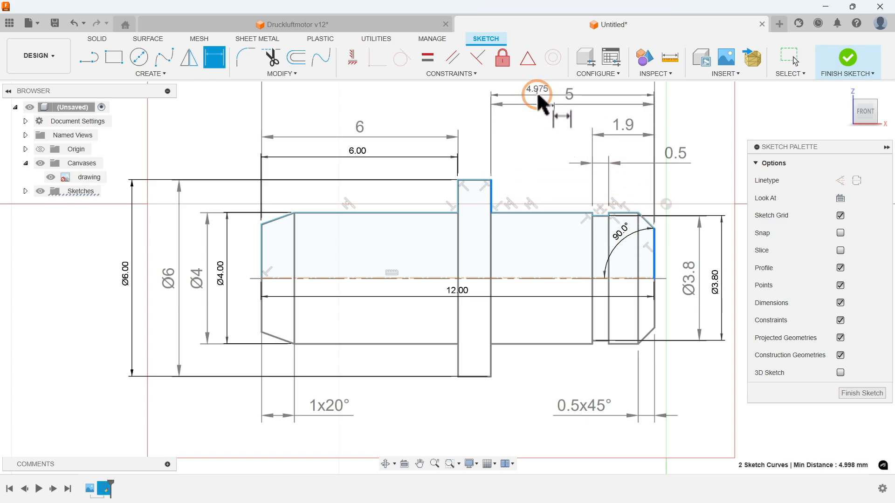
click(536, 93)
text(5)
key(Return)
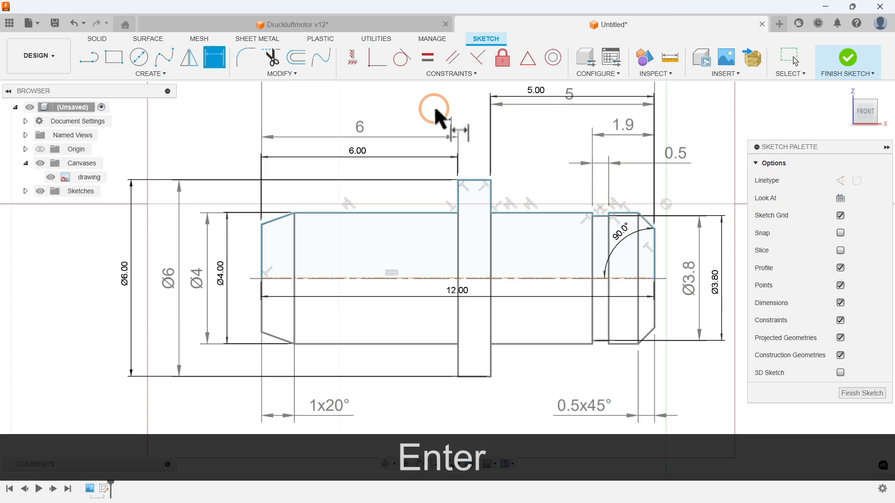
- Dimension the distance from the groove's upper left corner to the shaft's right end line as 1.9 mm
click(655, 250)
scroll(598, 216, up, 5)
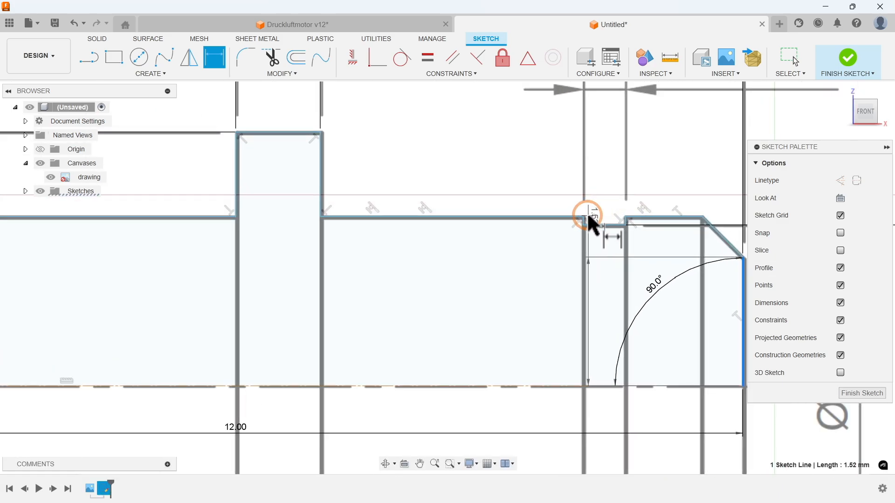
click(584, 217)
scroll(585, 218, down, 5)
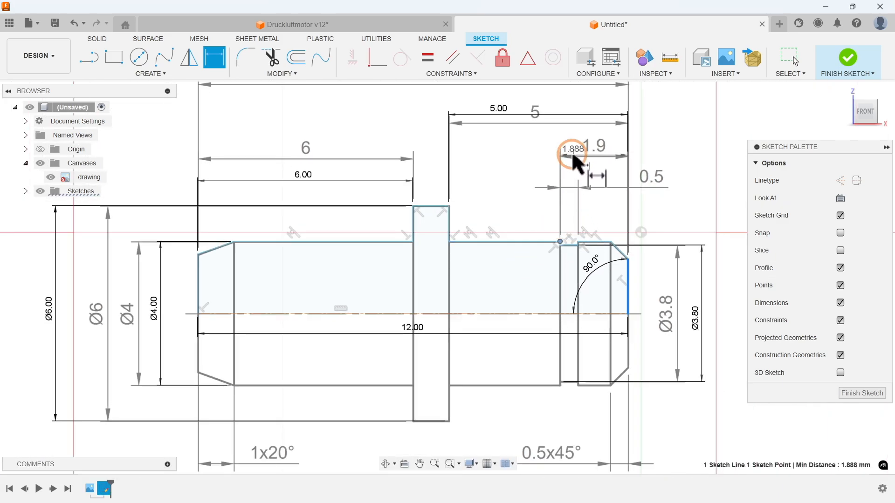
click(559, 142)
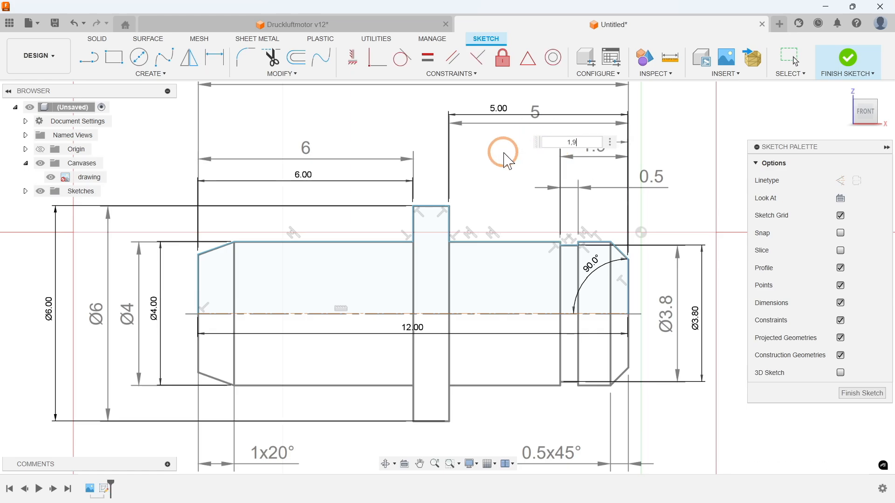
key(Return)
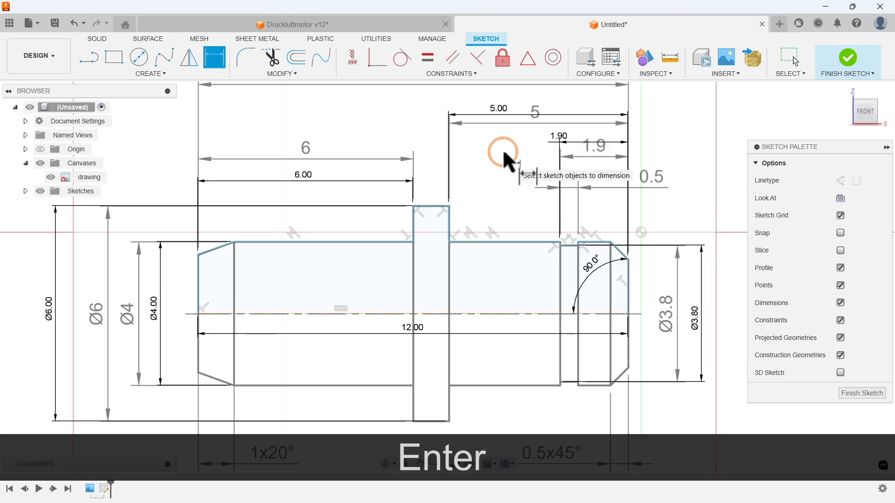
- Dimension the groove's width between its two short side lines as 0.5 mm
scroll(581, 250, up, 5)
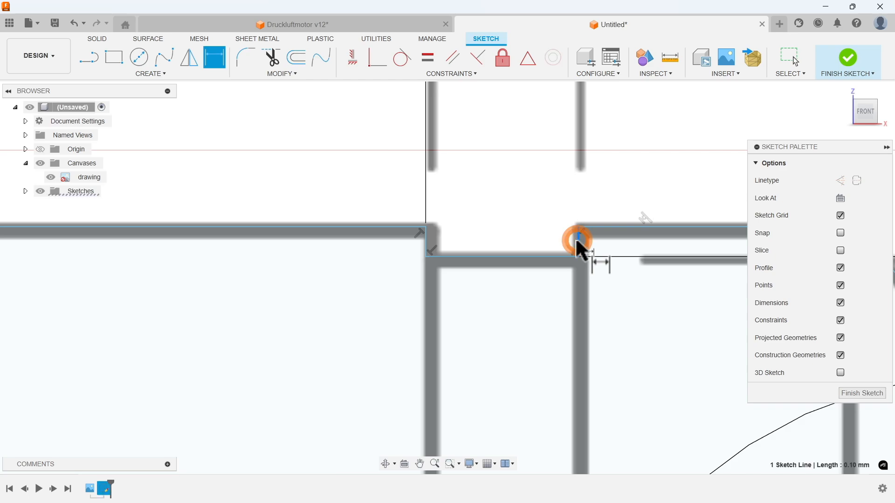
click(426, 247)
scroll(494, 312, down, 4)
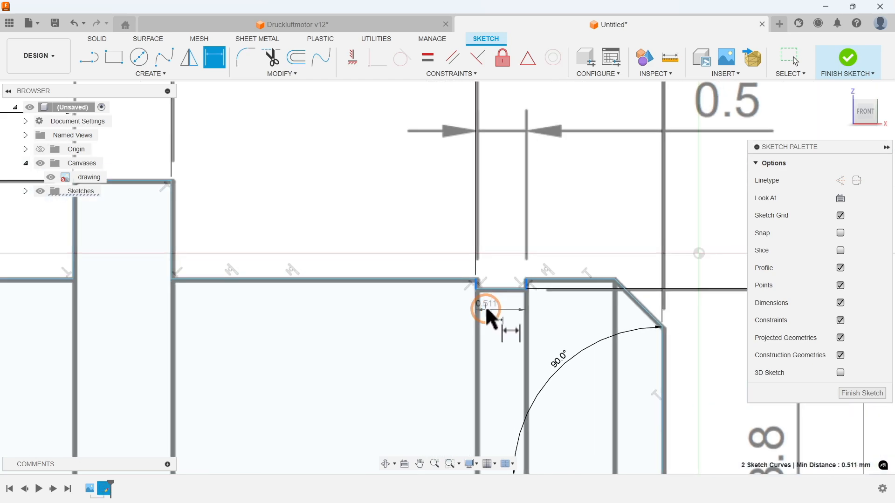
scroll(487, 307, down, 5)
click(594, 219)
text(0)
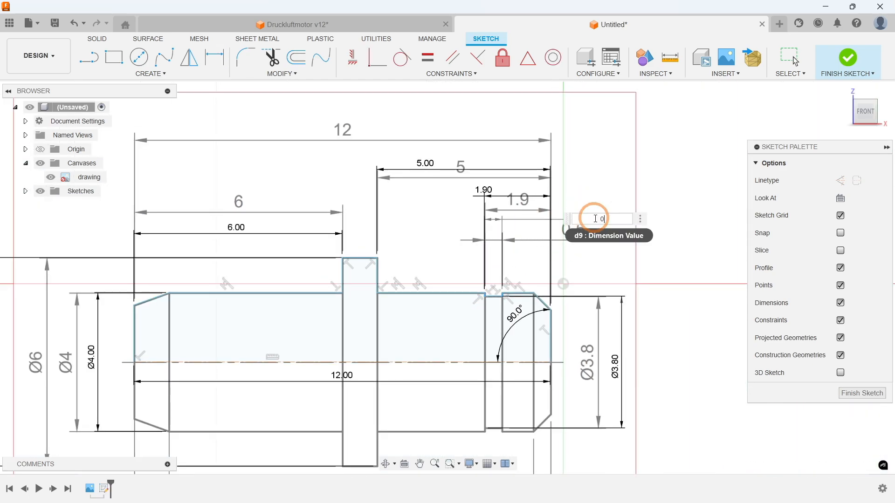
text(,5)
key(Return)
- Dimension the angle between the left chamfer line and the shaft's left end line as 110 degrees
mouse_move(632, 254)
middle_down()
mouse_move(709, 209)
mouse_move(727, 222)
middle_up()
scroll(723, 214, down, 1)
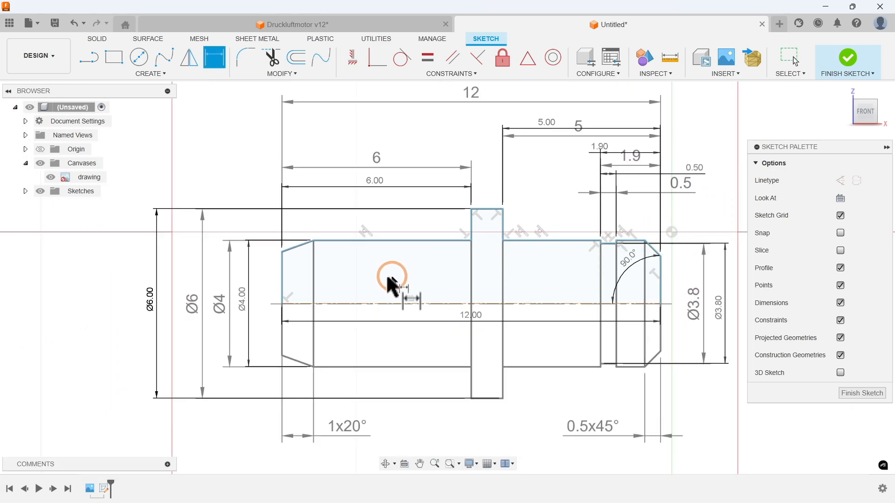
scroll(224, 270, up, 2)
click(332, 239)
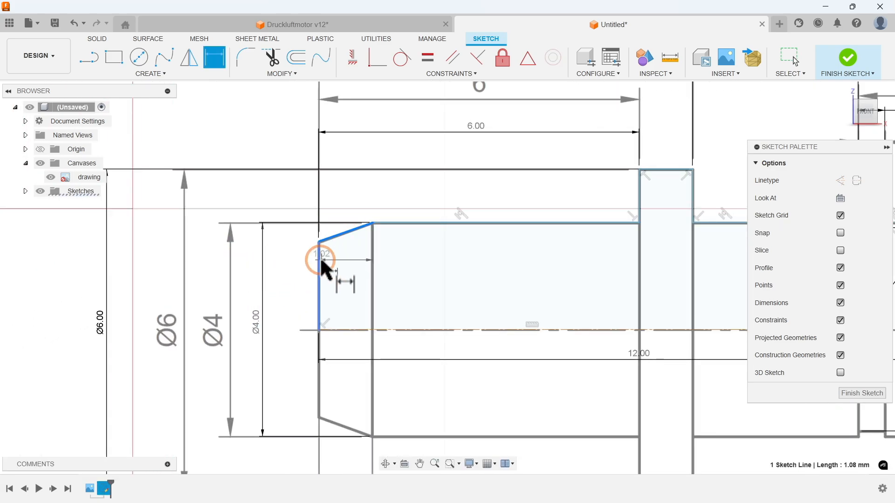
click(319, 261)
click(344, 274)
text(110)
key(Return)
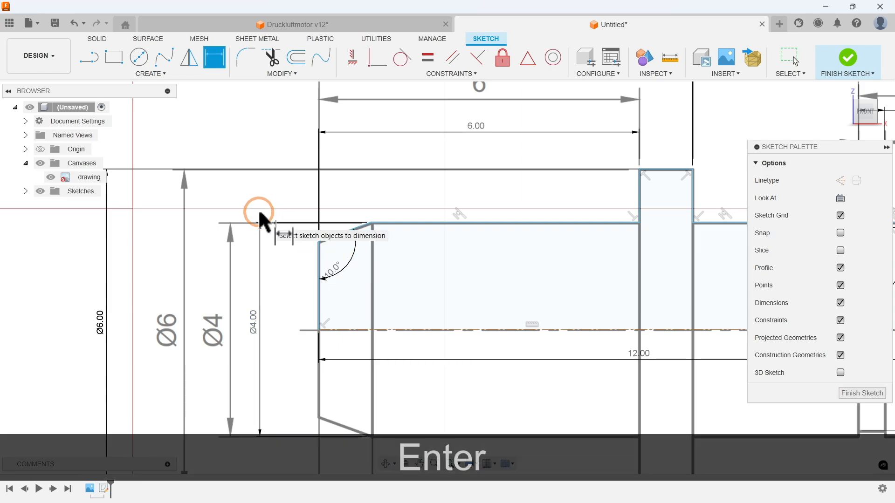
- Dimension the left chamfer's horizontal length from its upper corner to the left end line as 1 mm
click(370, 223)
click(319, 270)
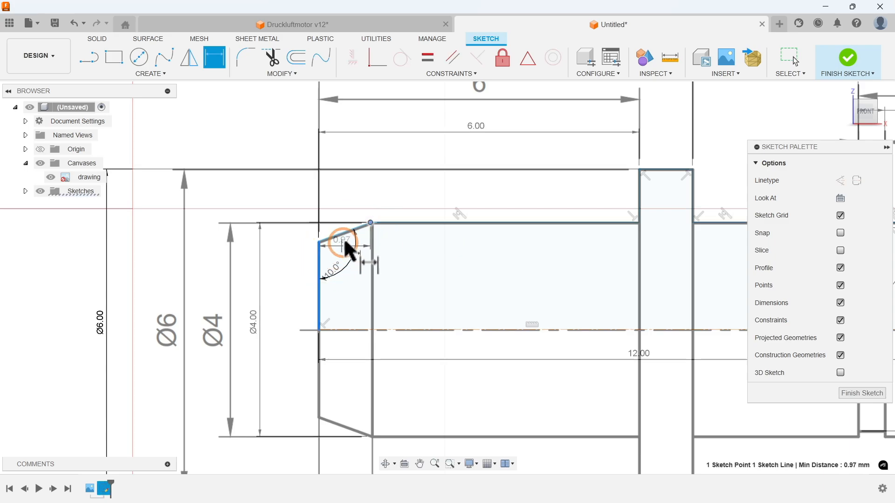
scroll(370, 205, down, 3)
middle_drag(383, 275, 394, 234)
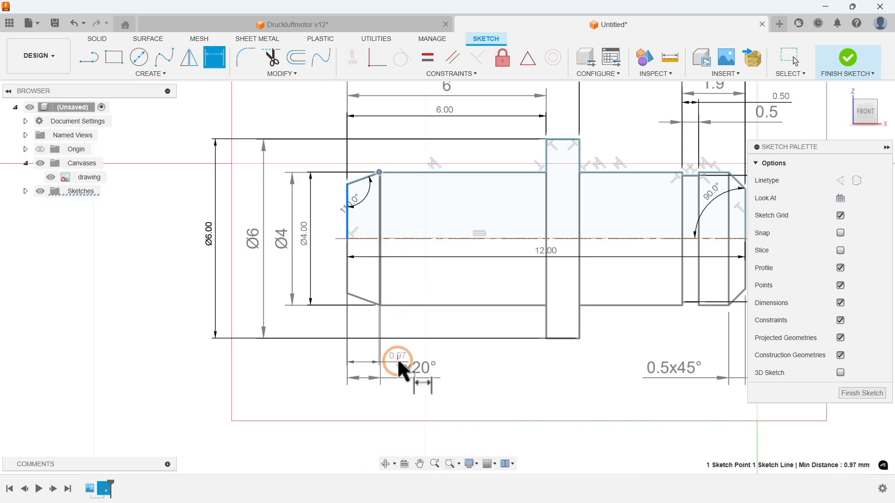
click(402, 356)
text(1)
key(Return)
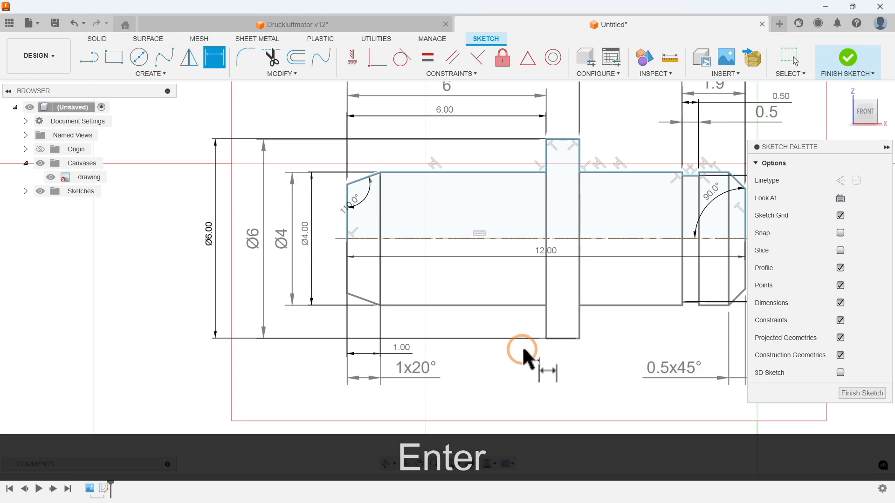
- Dimension the angle between the right chamfer line and the shaft's right end line as 135 degrees
middle_drag(522, 343, 399, 407)
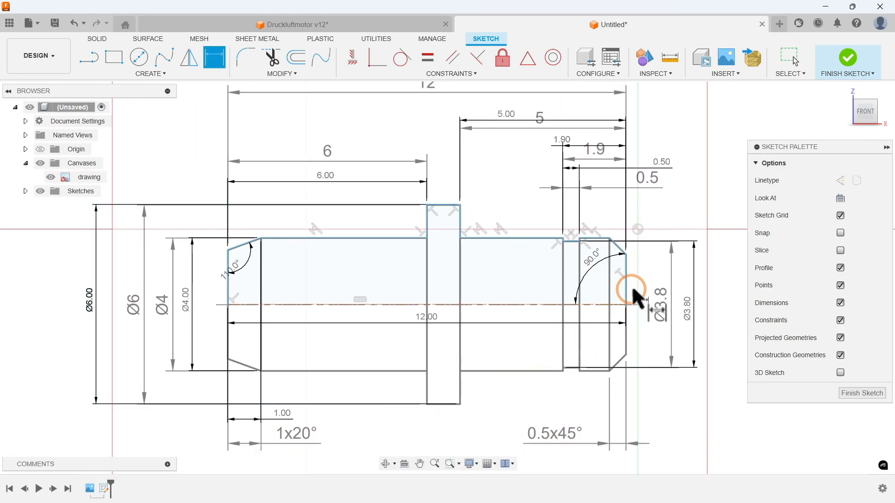
scroll(627, 244, up, 1)
scroll(627, 245, up, 4)
shift+click(630, 300)
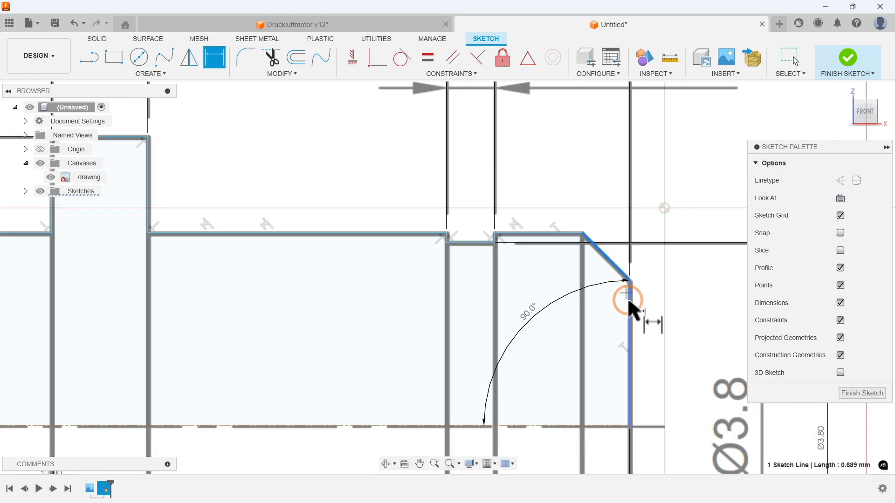
click(572, 268)
text(135)
key(Return)
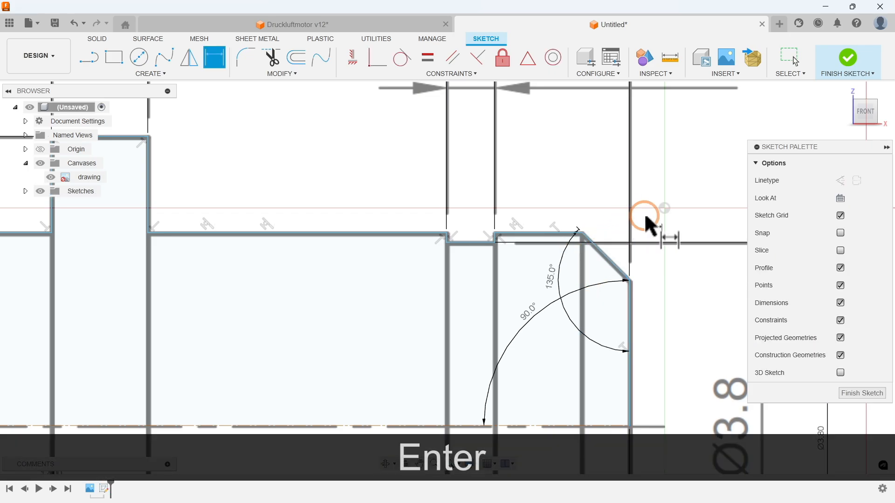
- Dimension the right chamfer's horizontal length from its upper corner to the right end line as 0.5 mm
click(630, 309)
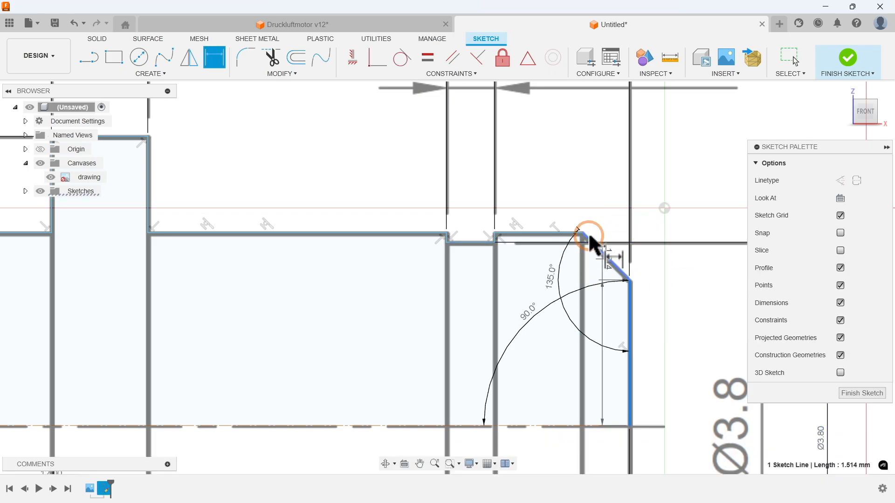
click(582, 234)
scroll(610, 238, down, 2)
scroll(623, 231, down, 4)
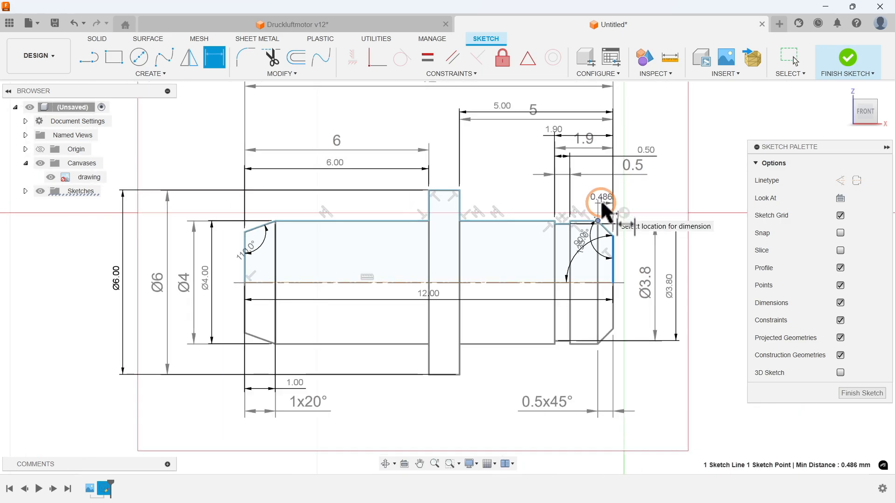
click(640, 396)
text(0,)
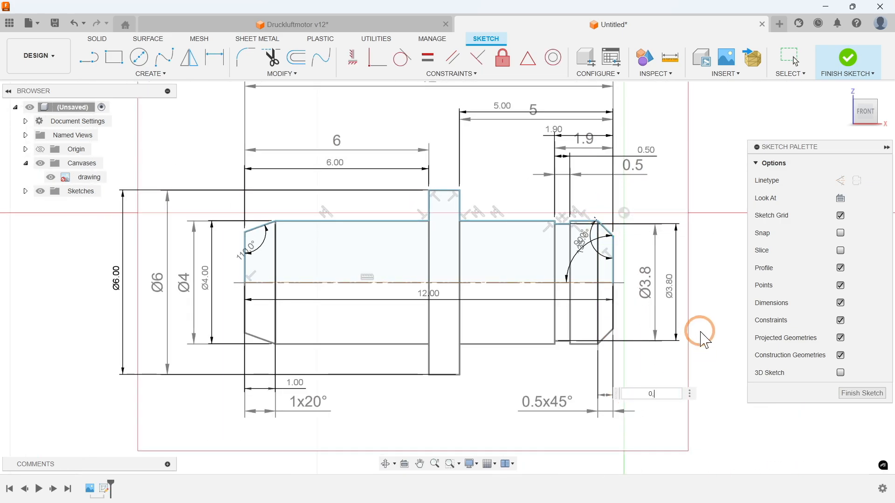
text(5)
key(Return)
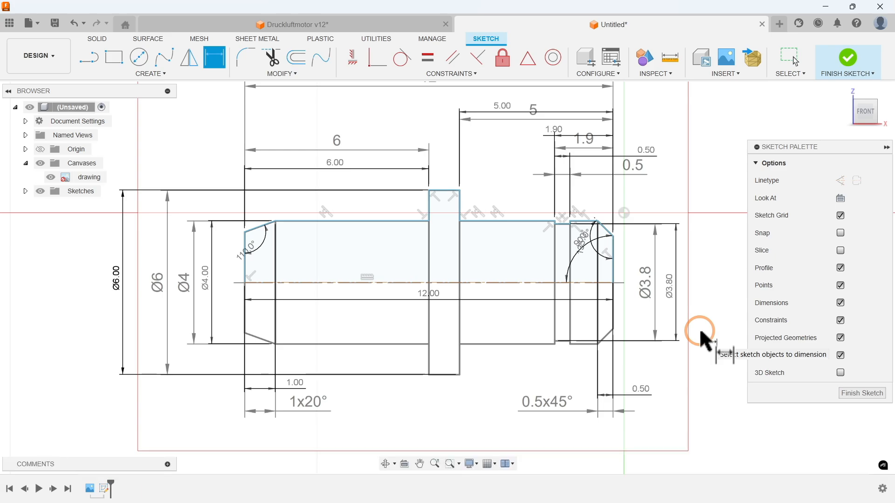
key(Escape)
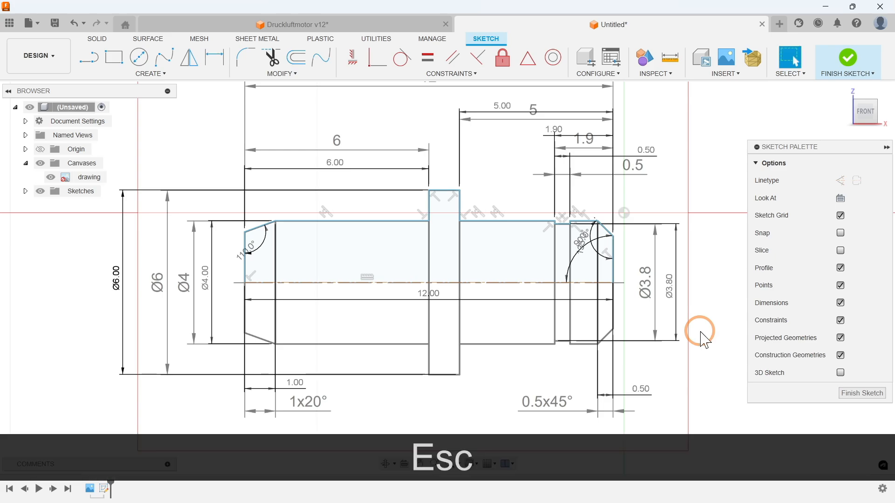
- Apply a Coincident constraint between the centreline's left endpoint and the sketch origin to fix the profile's position
mouse_move(486, 225)
mouse_down()
mouse_move(479, 220)
mouse_move(475, 292)
mouse_move(500, 216)
mouse_move(470, 241)
mouse_move(486, 224)
mouse_up()
click(421, 116)
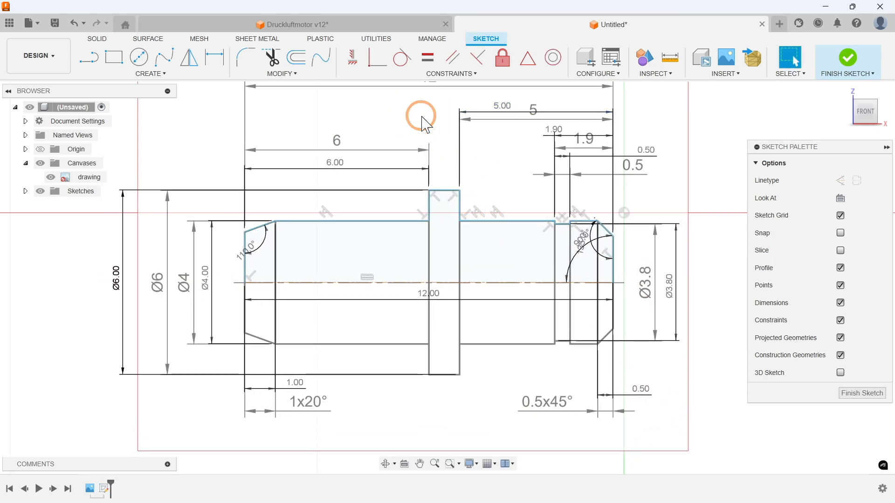
click(426, 73)
click(389, 99)
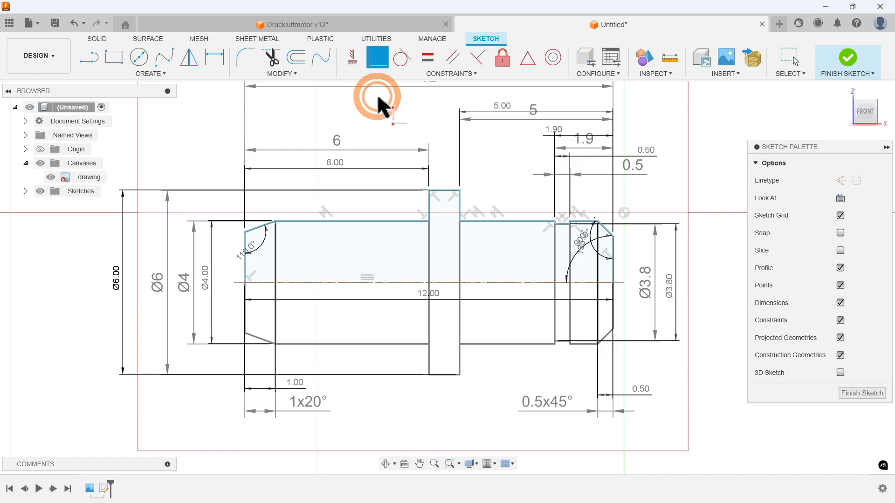
click(239, 276)
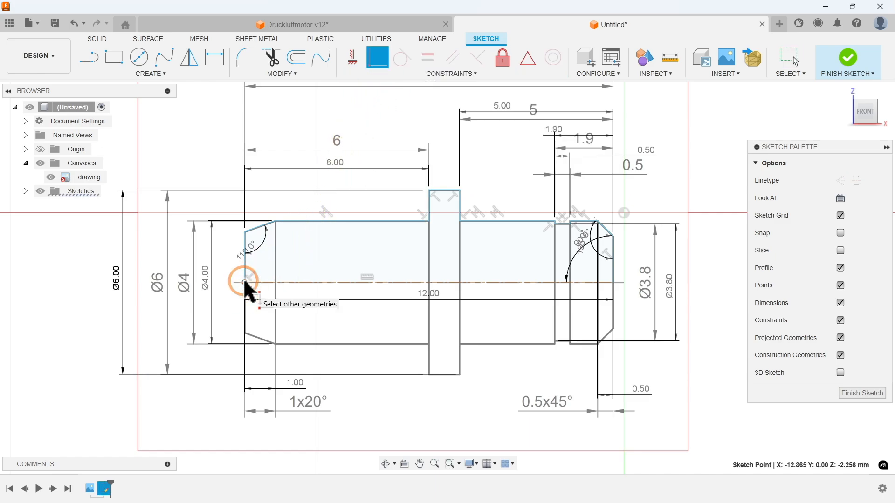
scroll(239, 283, down, 3)
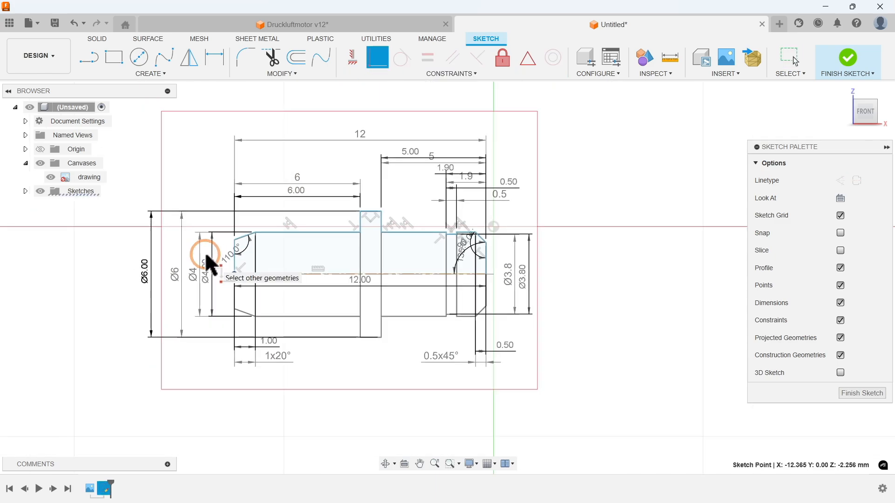
click(493, 227)
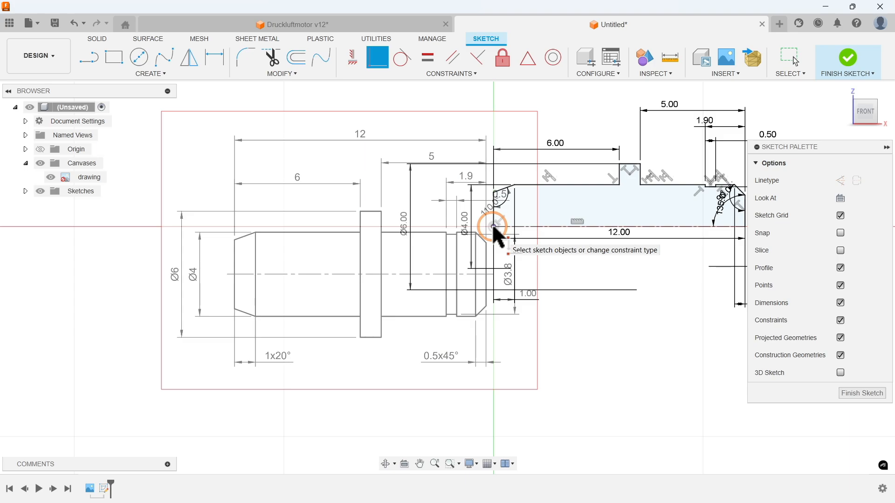
key(Escape)
middle_drag(573, 236, 461, 293)
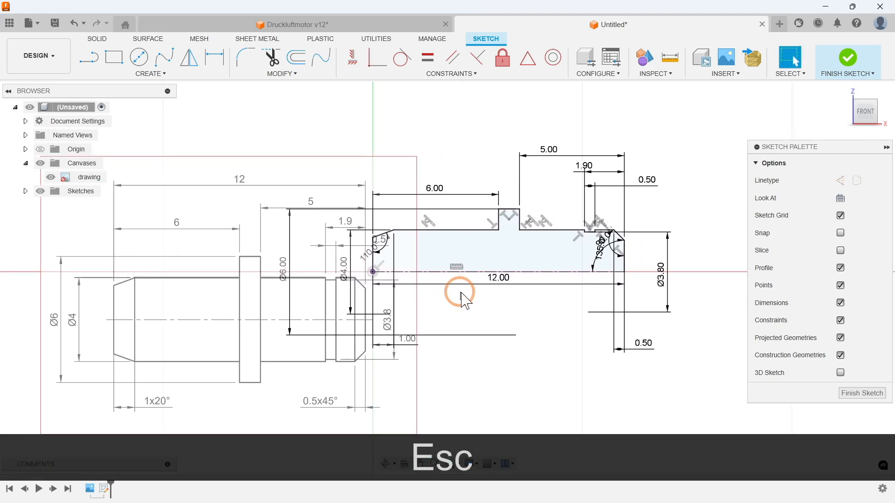
- Expand the list of sketches, finish the profile sketch and hide the drawing canvas
click(26, 191)
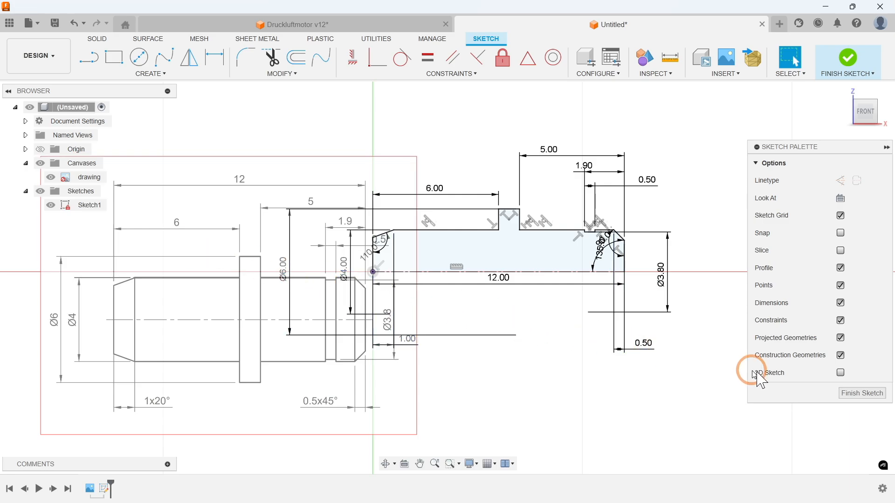
click(861, 393)
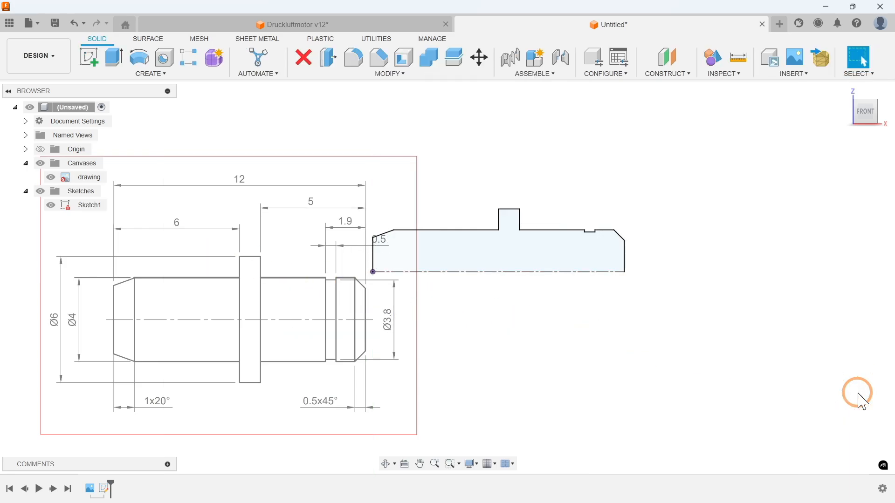
click(51, 177)
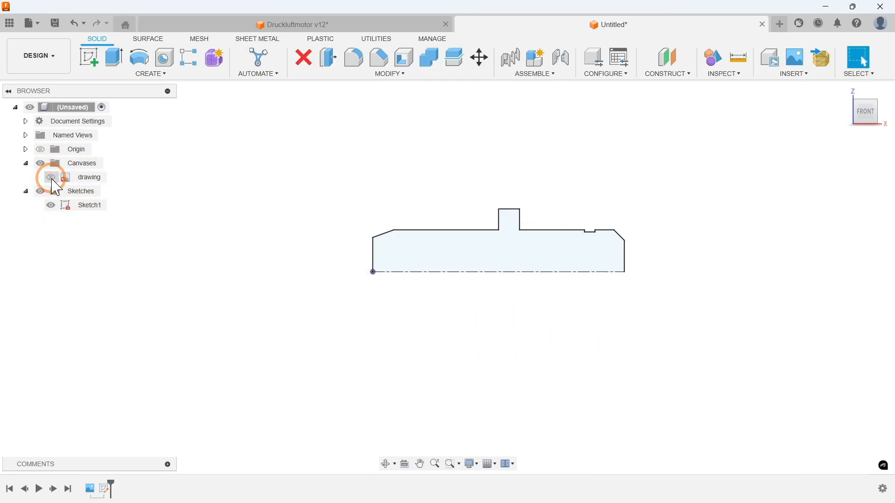
- Revolve the shaft profile 360 degrees about its centreline as a new body
click(142, 75)
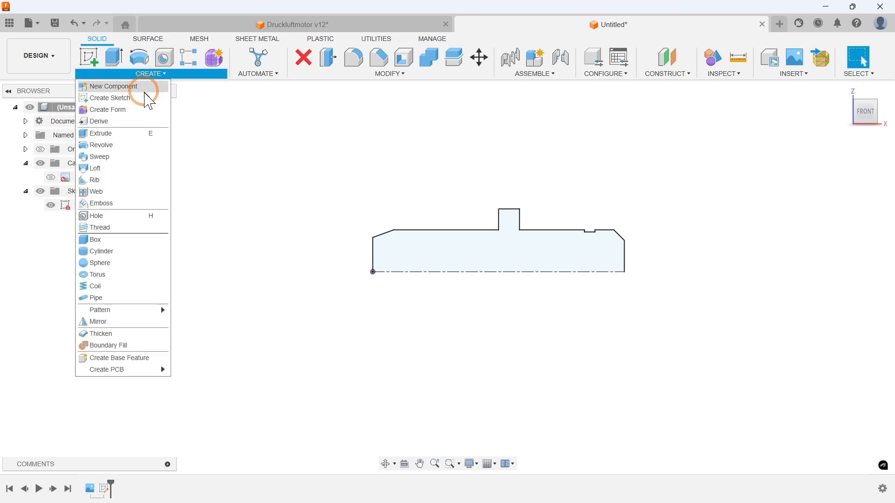
click(108, 145)
scroll(550, 183, up, 3)
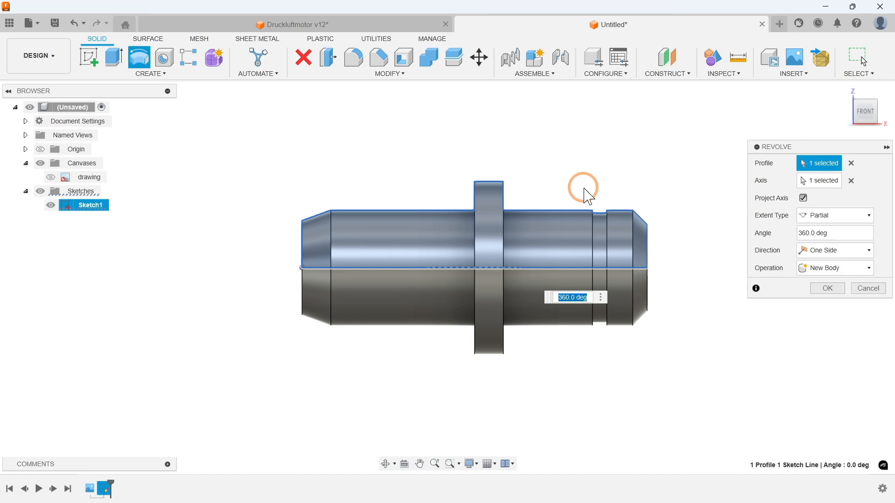
click(828, 289)
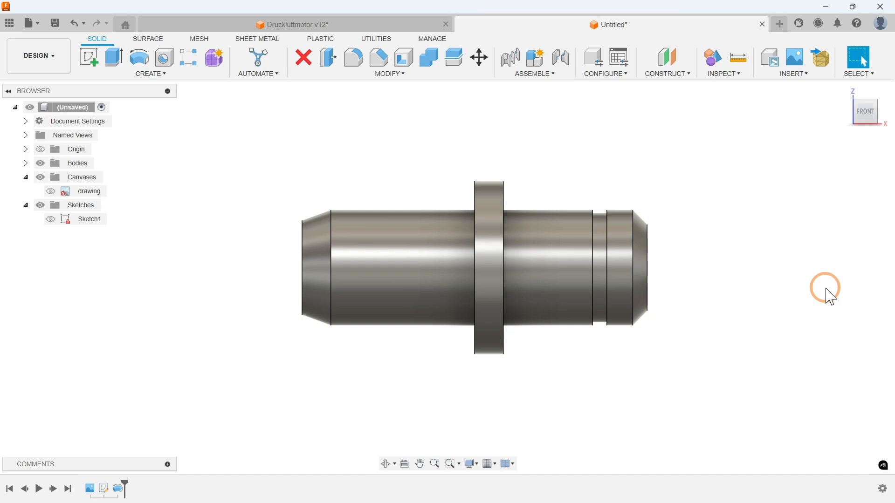
- Save the design as Kurbelzapfen in the Druckluftmotor folder of Fusion Tutorials
click(844, 91)
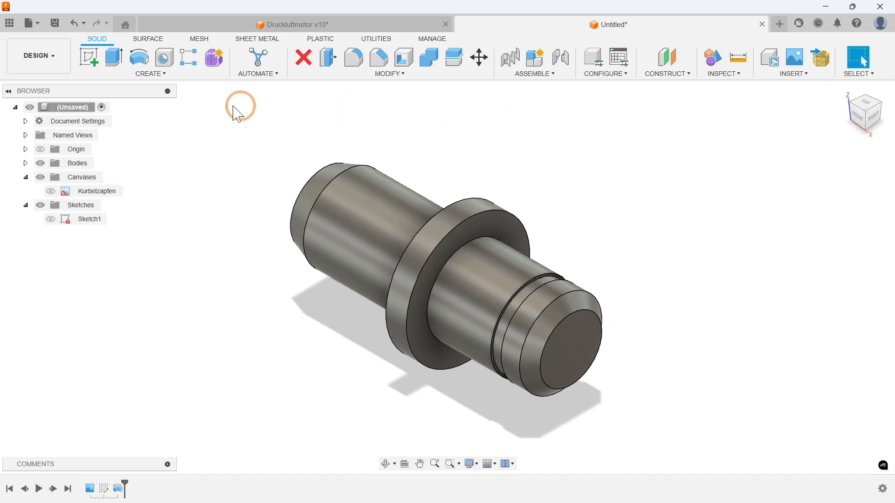
click(55, 24)
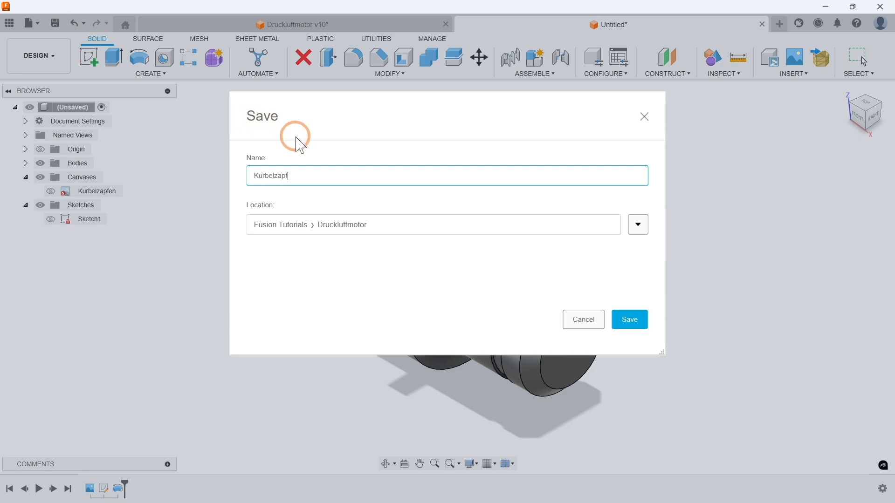
click(627, 317)
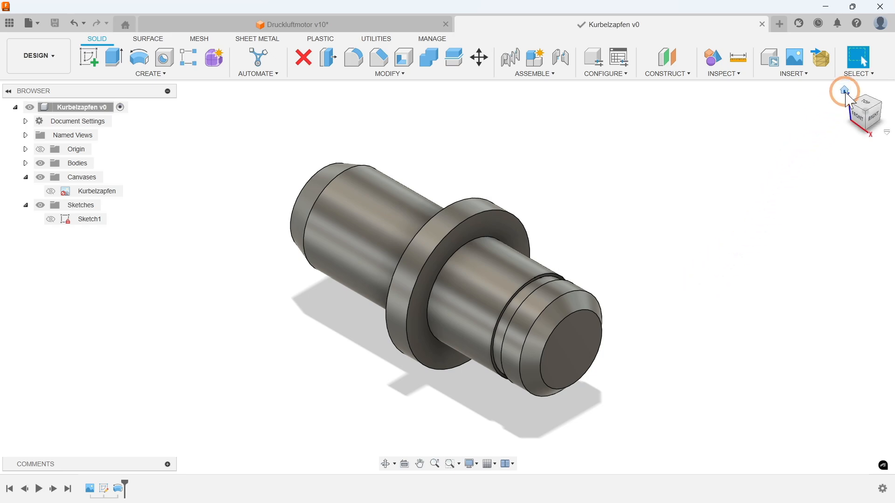
- Play back the design history of the shaft in the front view and return to the home view
click(857, 117)
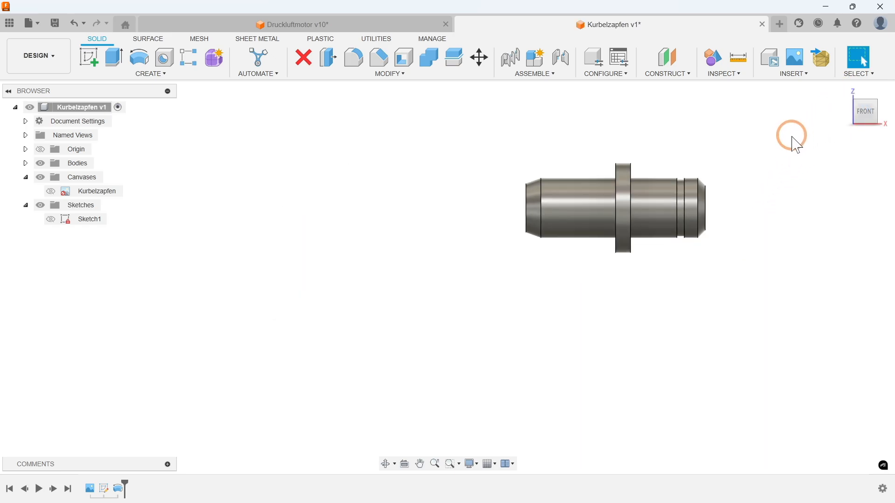
click(40, 489)
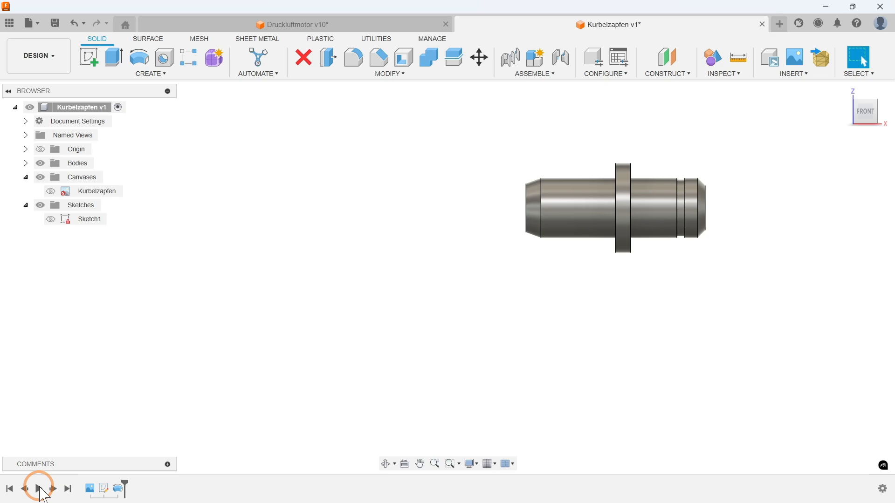
click(845, 91)
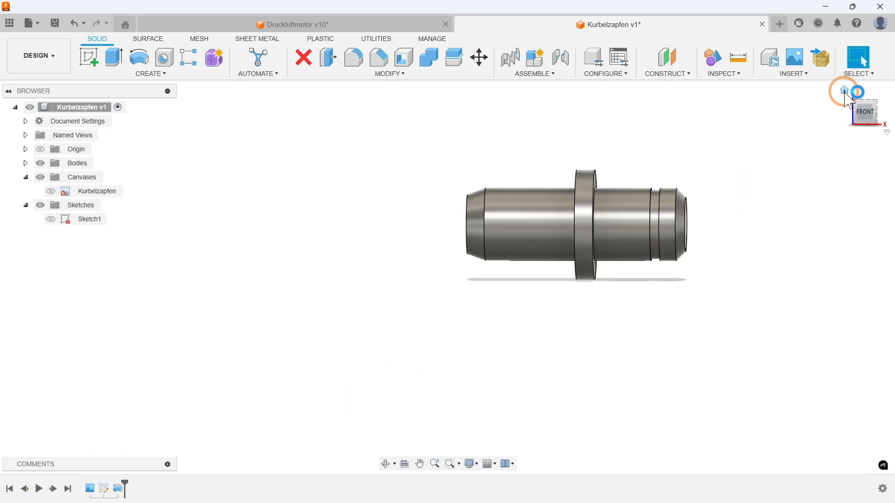